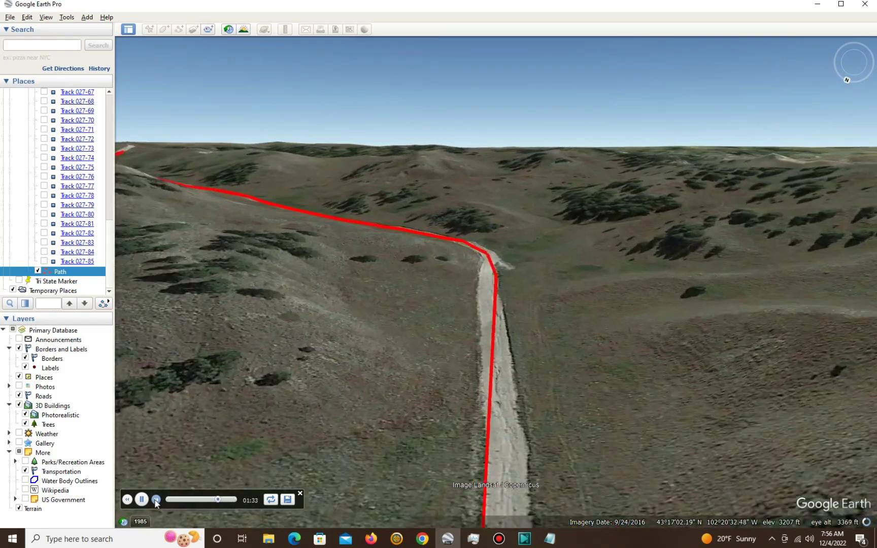
Step: Fast-forward the red path tour until it finishes at 02:07
left_click(156, 500)
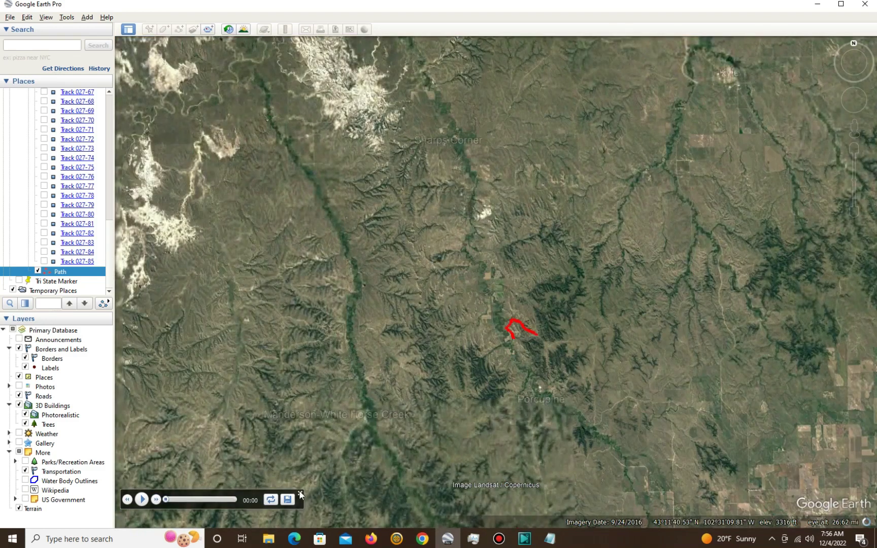
Step: Close the tour player and set line-tour camera tilt to 75° and camera range to 170 m
left_click(301, 493)
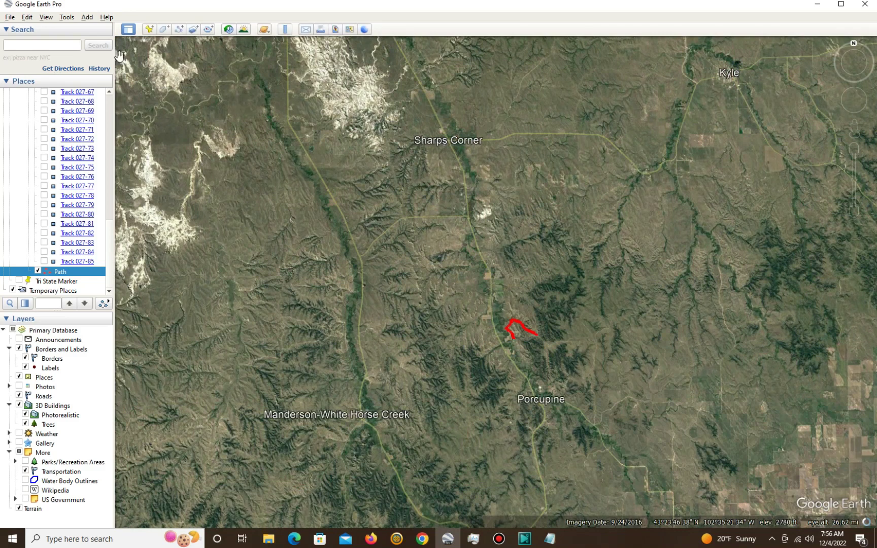
left_click(67, 18)
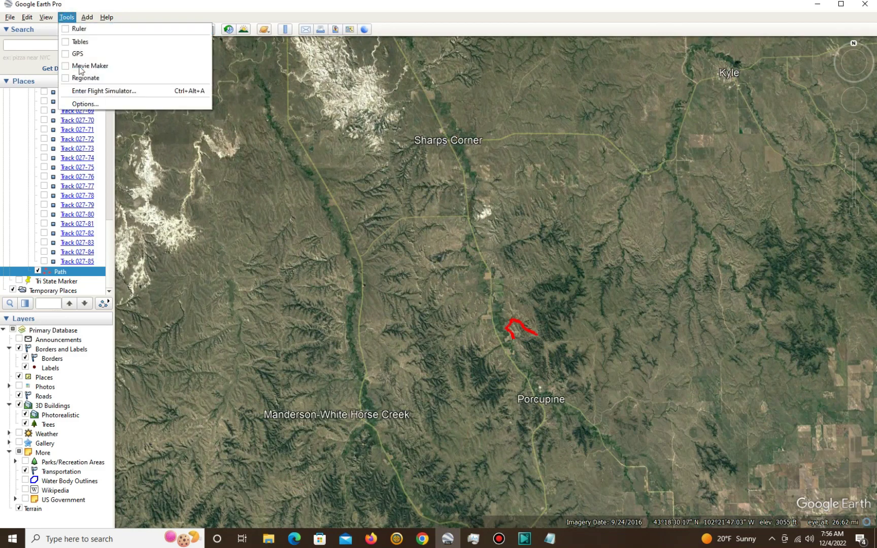
left_click(84, 104)
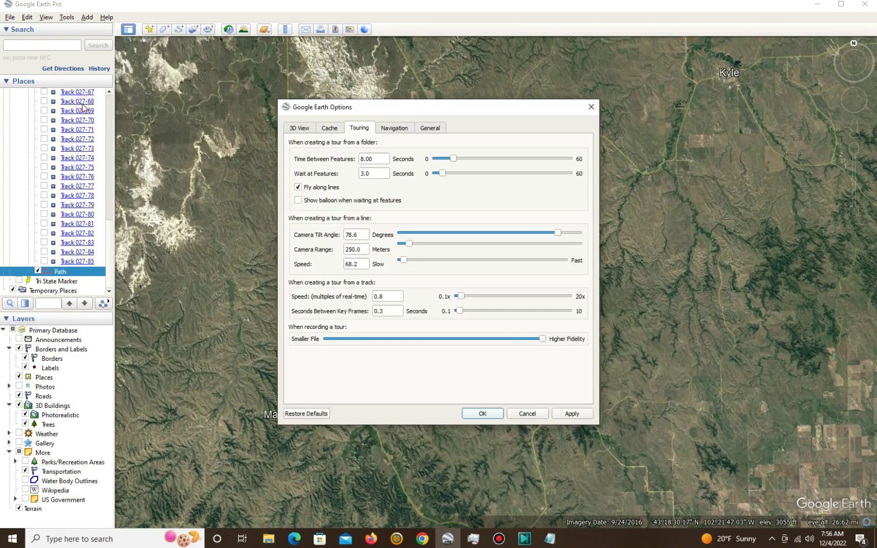
left_click(366, 234)
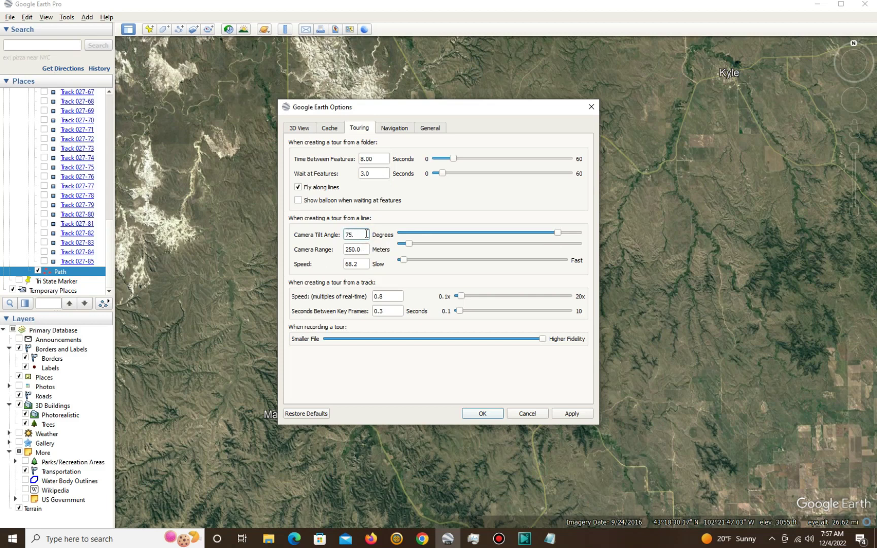
left_click(363, 249)
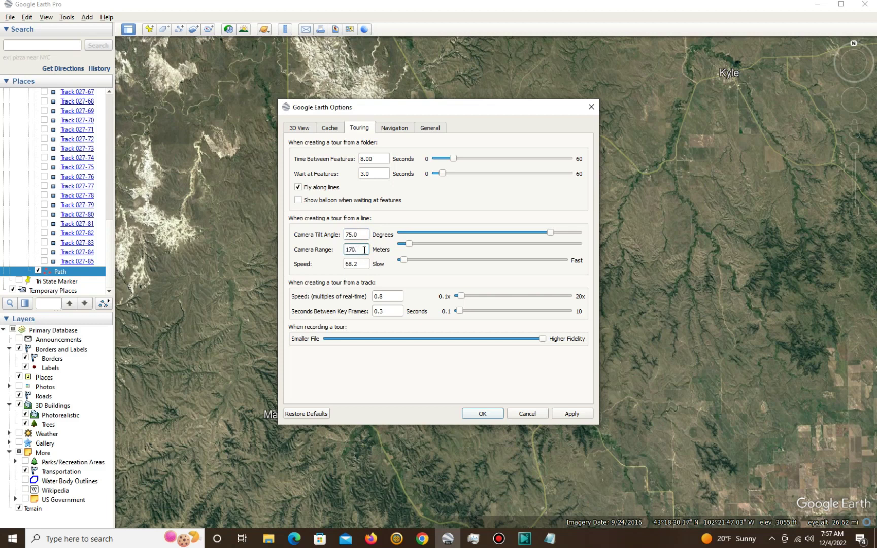
left_click(571, 413)
left_click(489, 414)
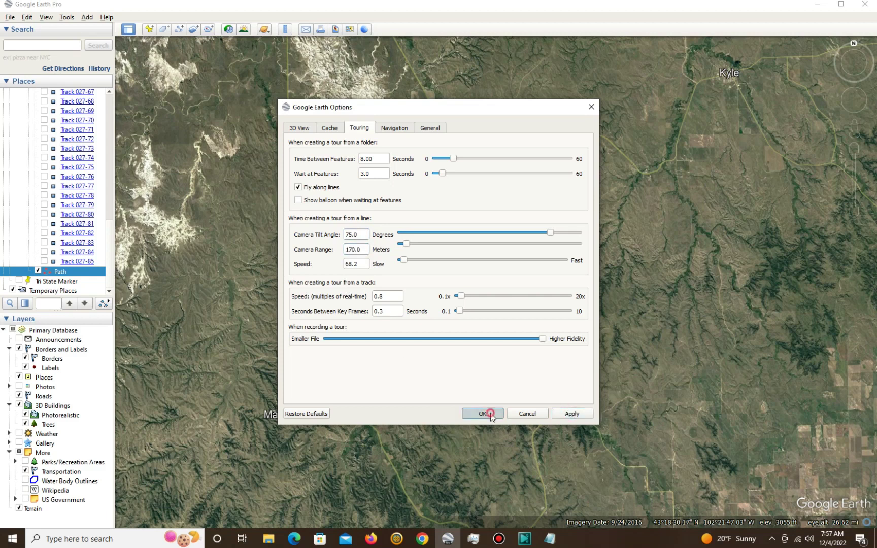
Step: Replay the red Path tour with the new camera settings, fast-forwarding, then rewind partway
left_click(106, 306)
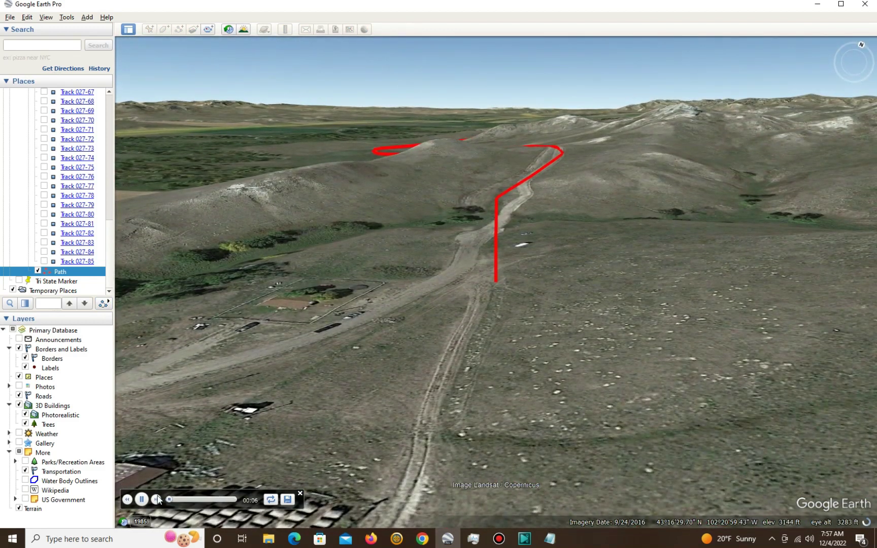
left_click(157, 500)
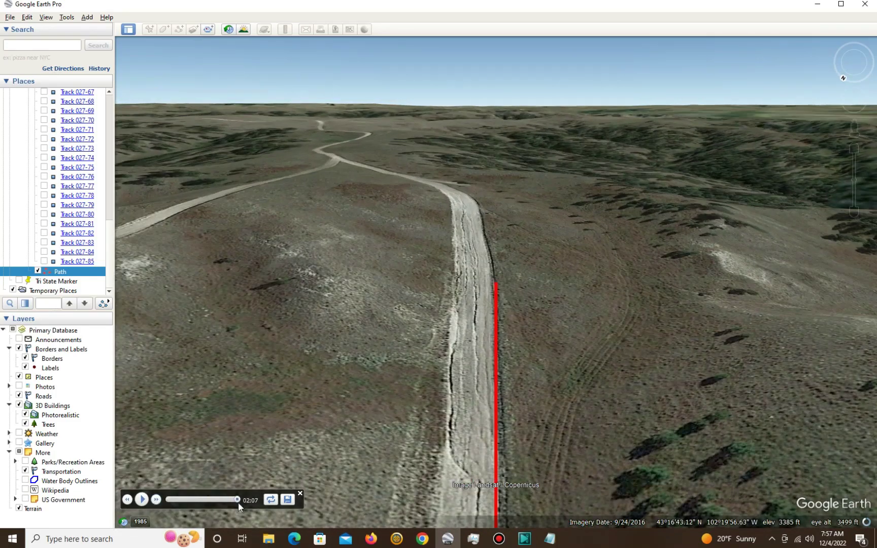
left_click_drag(238, 501, 165, 500)
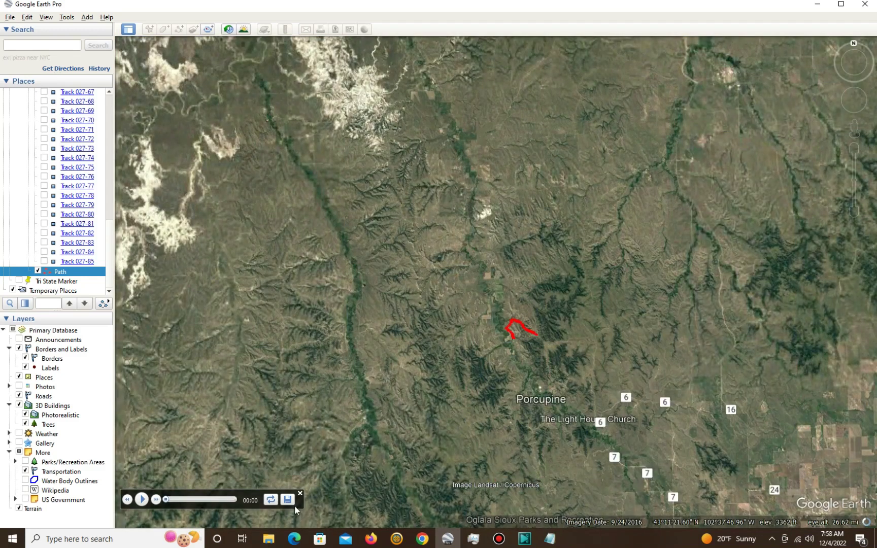
Step: Close the tour player, zoom onto the red path, and open the Ruler window
left_click(300, 494)
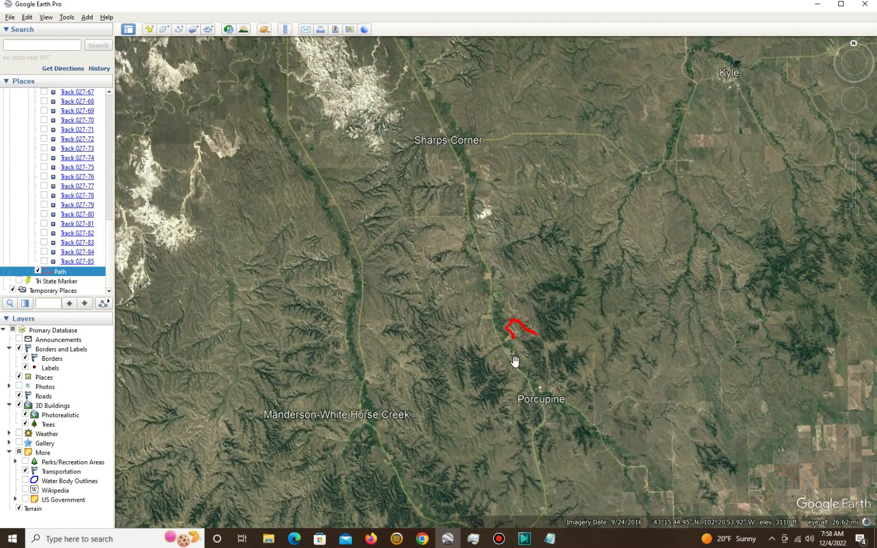
scroll(520, 323, "up", 5)
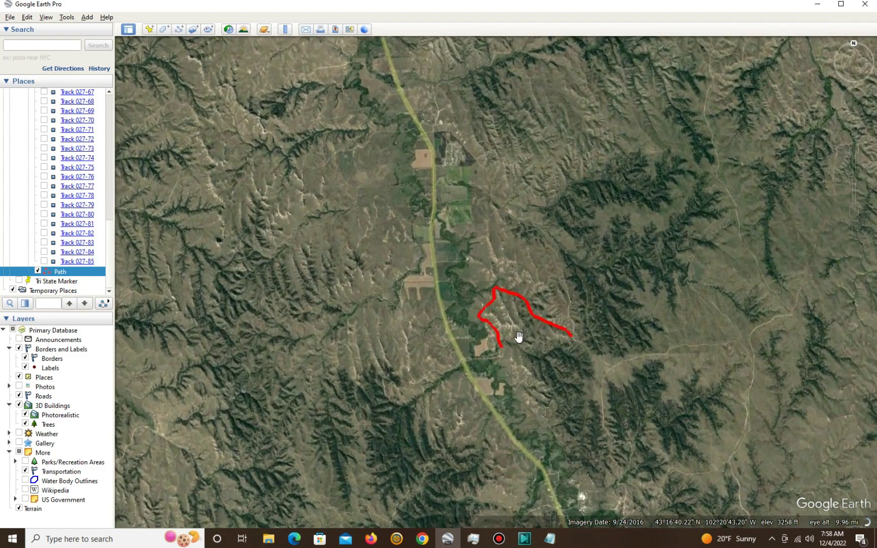
scroll(507, 339, "up", 5)
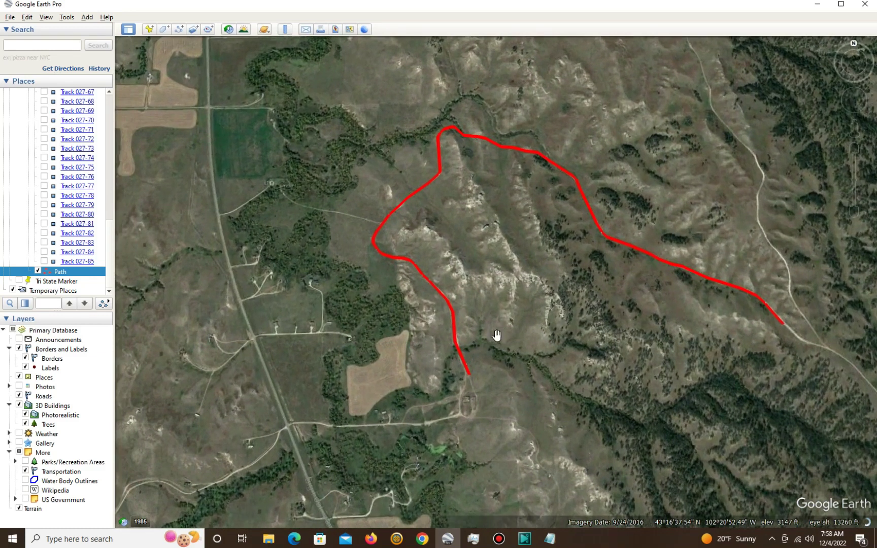
left_click_drag(497, 335, 508, 354)
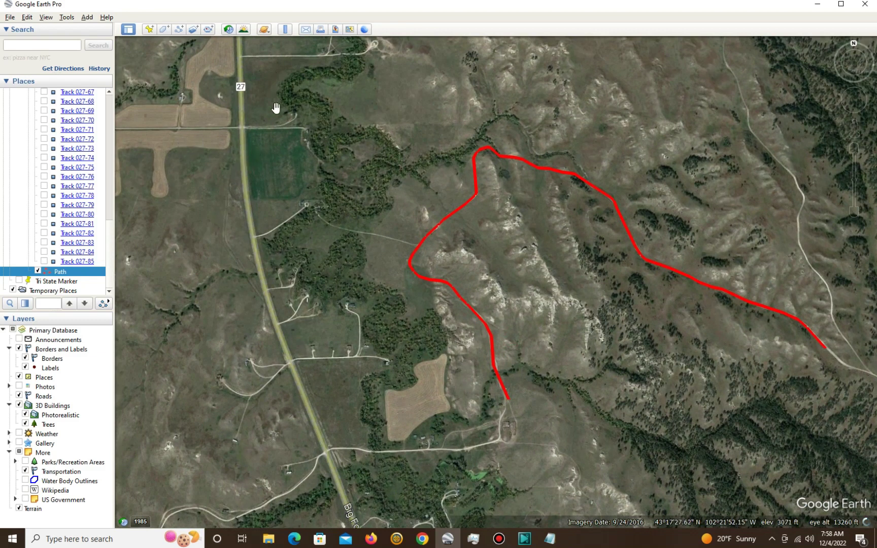
left_click(286, 31)
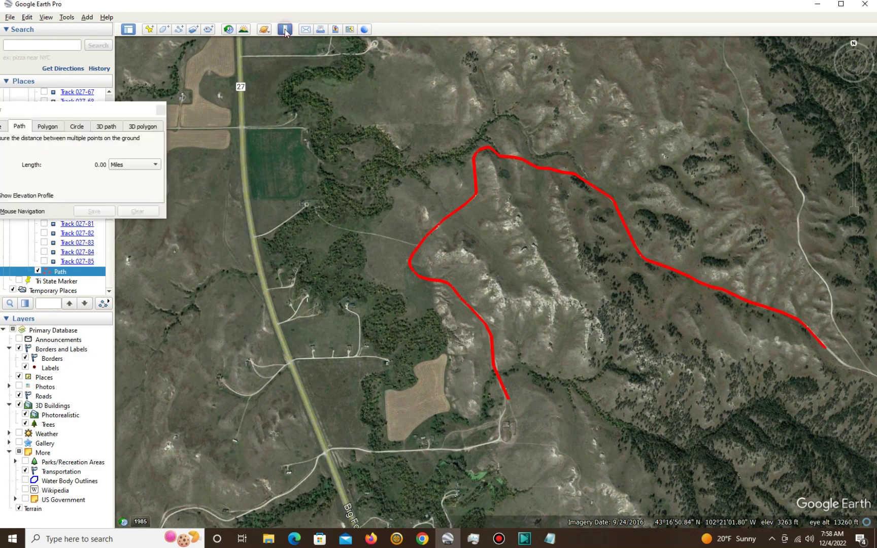
left_click_drag(47, 112, 92, 107)
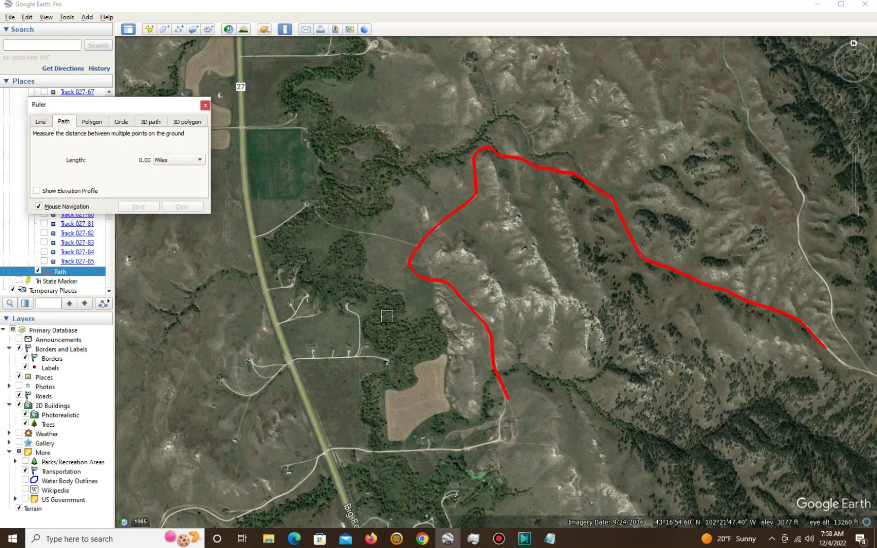
Step: Zoom in and pan along the red path toward its southern end
scroll(449, 434, "up", 3)
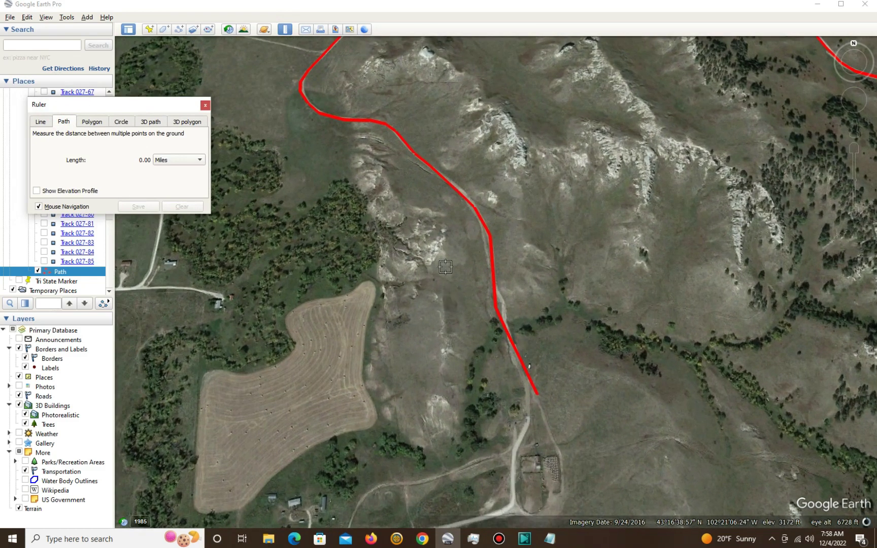
left_click_drag(594, 237, 619, 290)
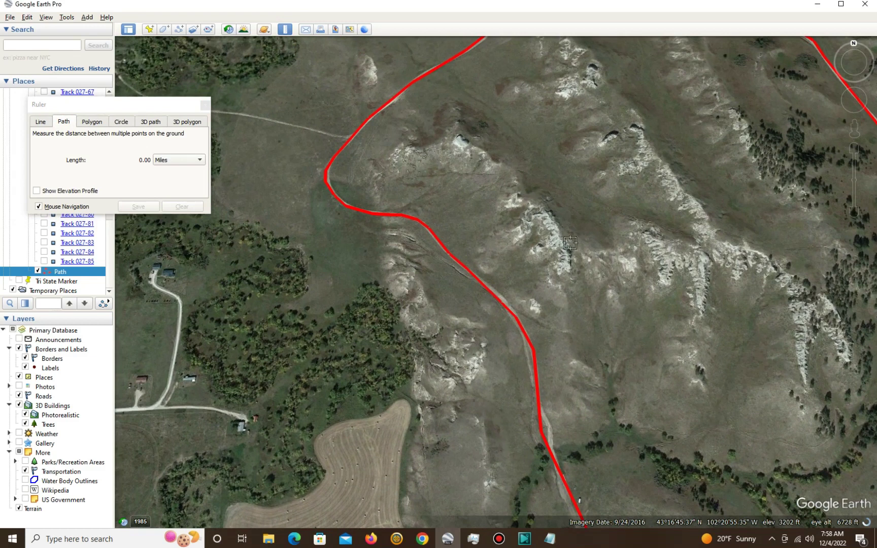
scroll(563, 231, "down", 2)
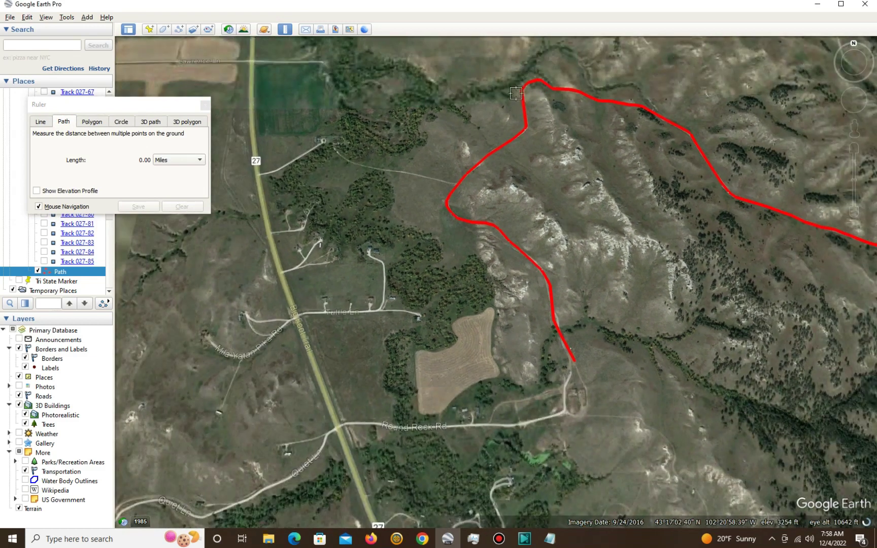
scroll(565, 362, "up", 2)
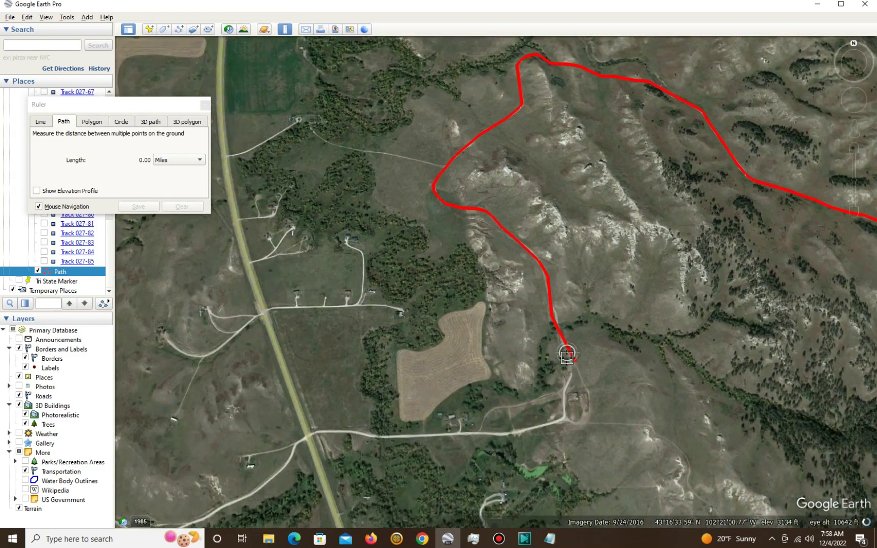
scroll(564, 362, "up", 1)
scroll(565, 345, "up", 1)
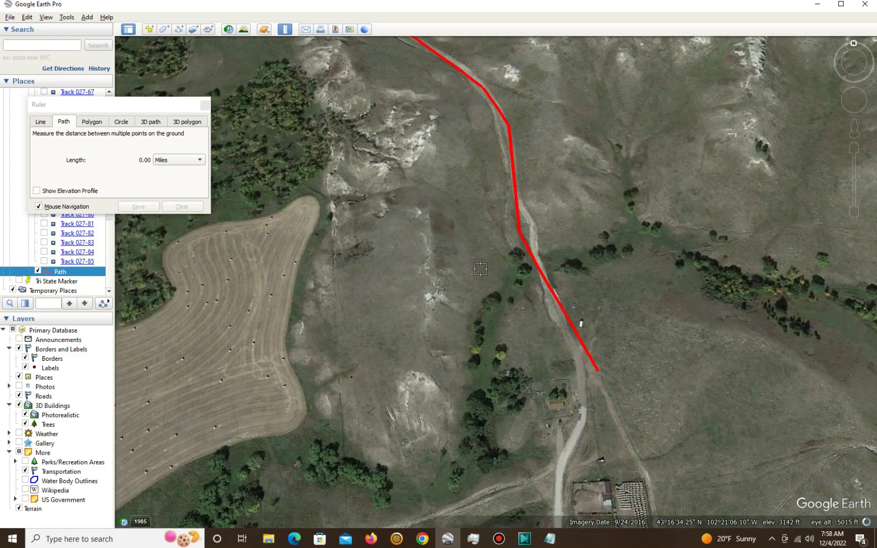
scroll(480, 286, "down", 3)
scroll(481, 285, "down", 1)
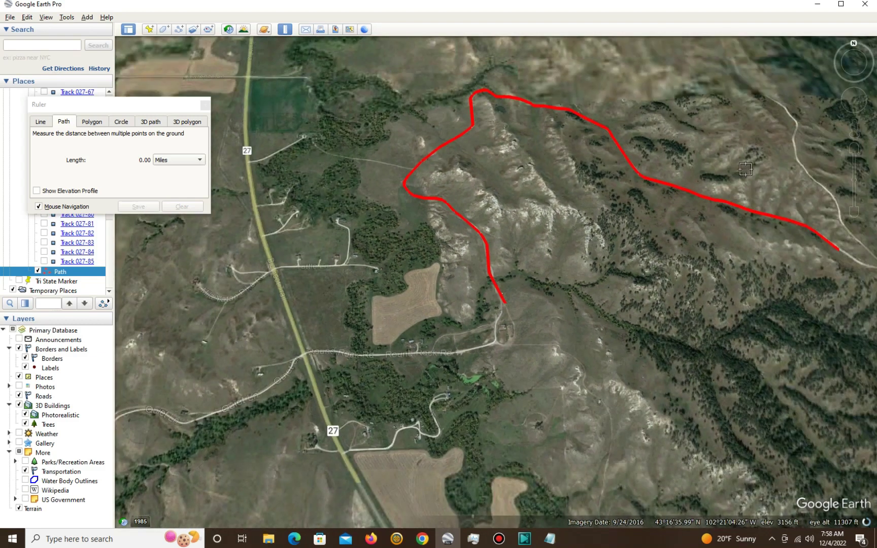
Step: Rotate the view about 70° from north and pan to frame the path's southern end
left_click(853, 44)
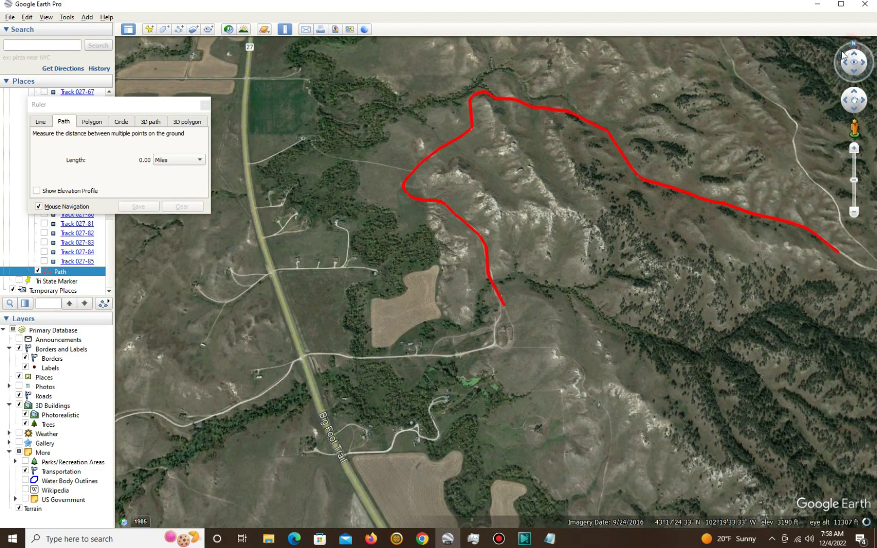
left_click_drag(843, 53, 838, 64)
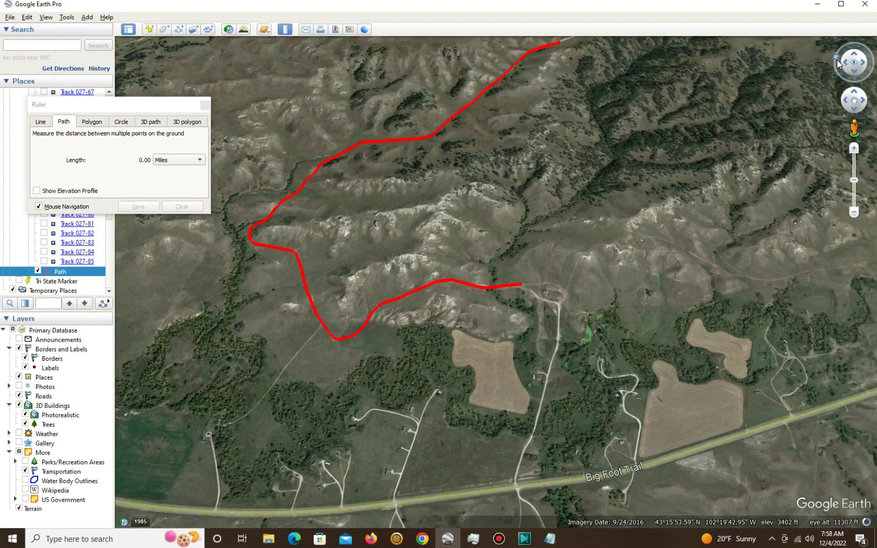
scroll(482, 299, "up", 2)
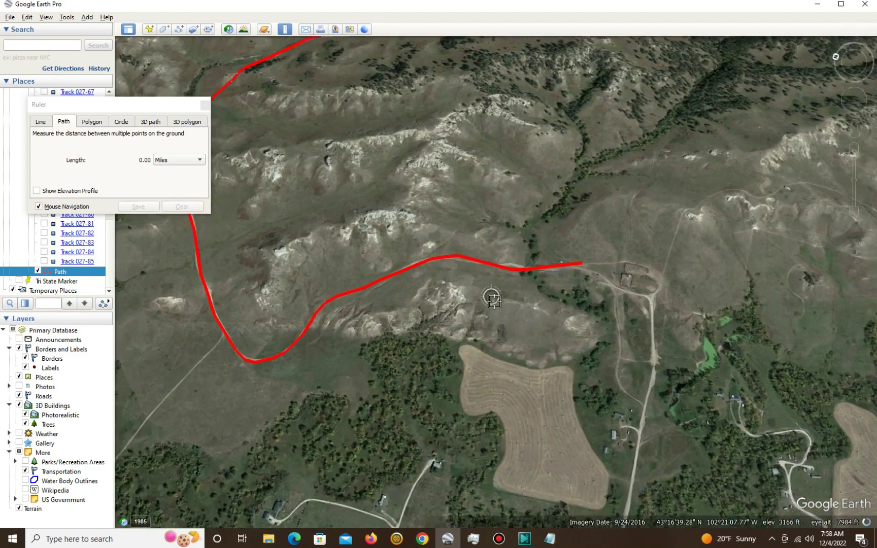
scroll(590, 290, "up", 1)
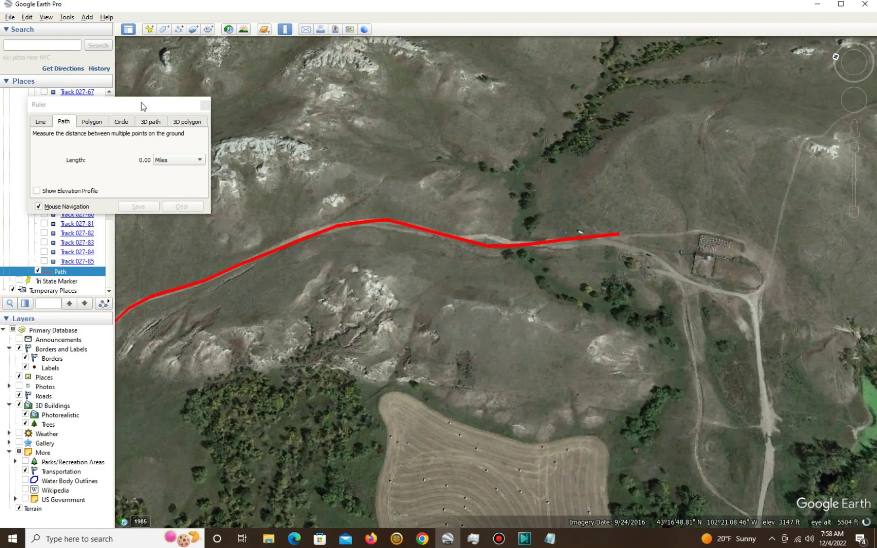
left_click_drag(141, 106, 82, 71)
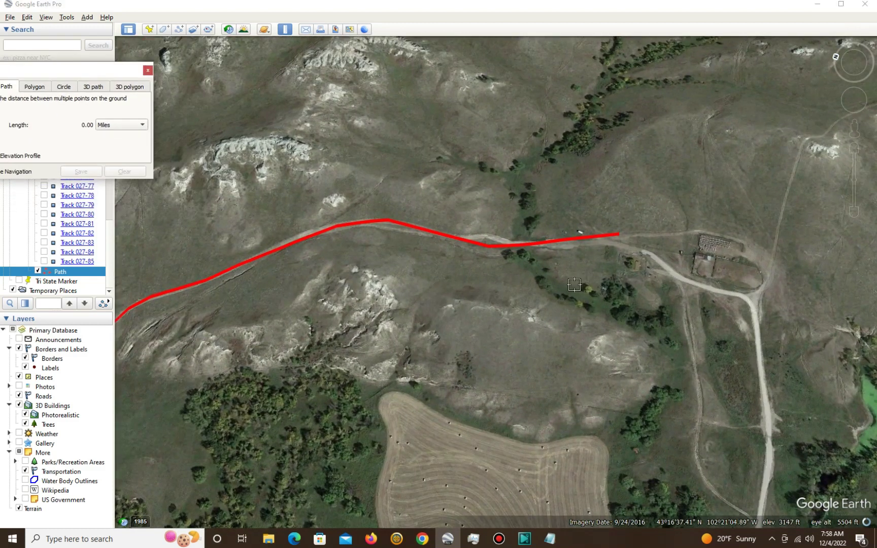
left_click_drag(574, 284, 747, 299)
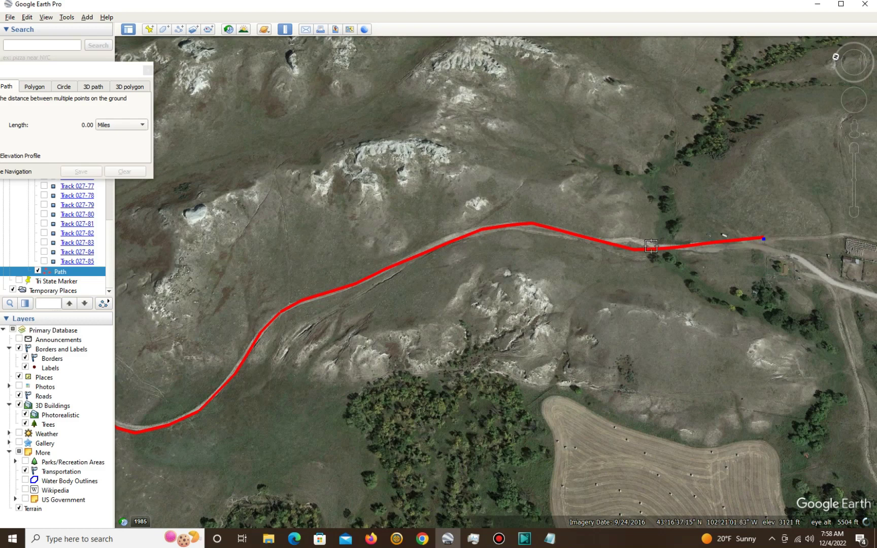
Step: Place Ruler path points along the red trail's bends, measuring 0.86 miles so far
left_click(628, 245)
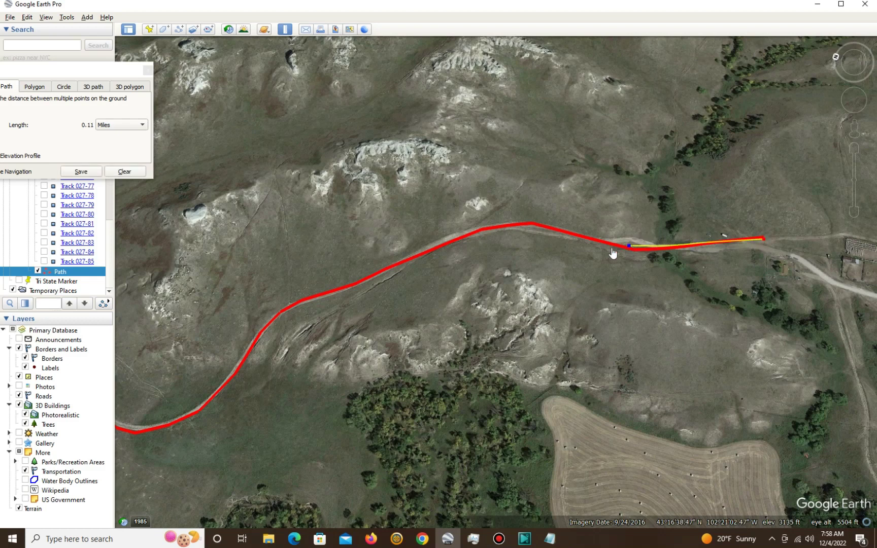
left_click(538, 242)
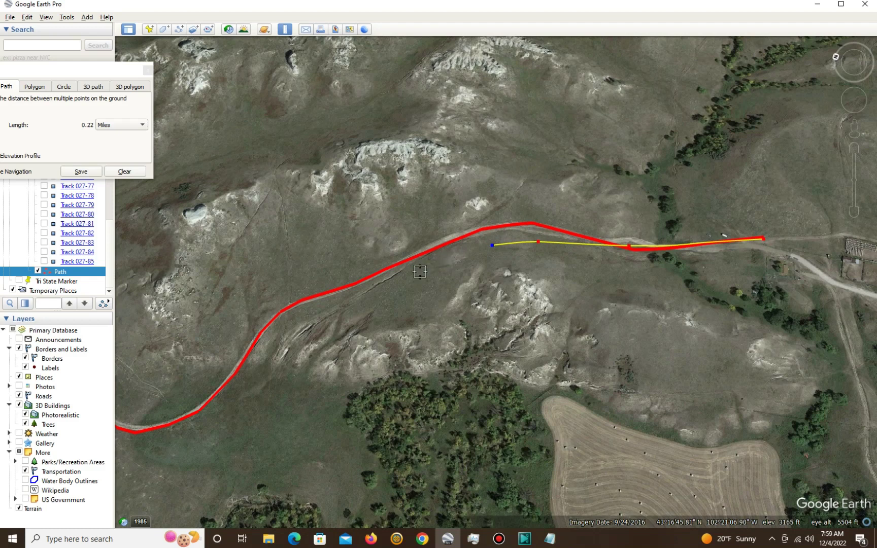
left_click(381, 291)
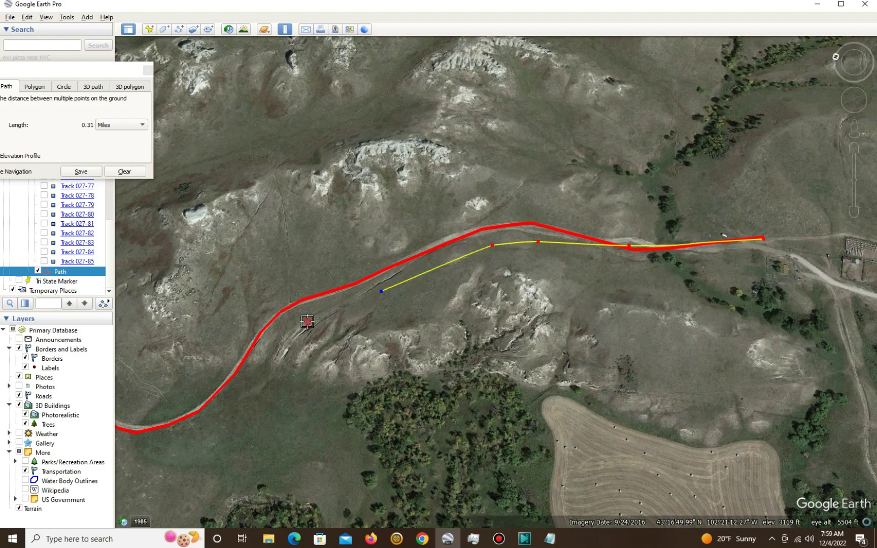
left_click_drag(364, 336, 676, 285)
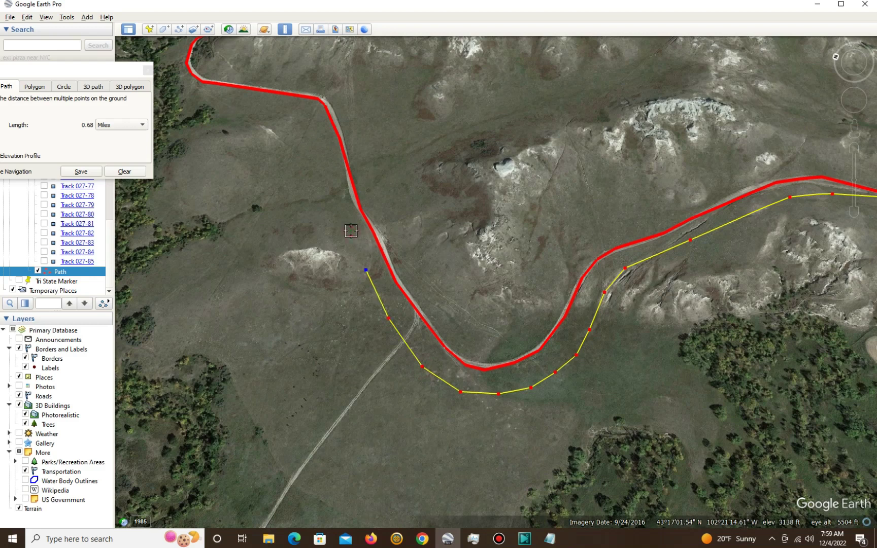
left_click_drag(385, 171, 621, 293)
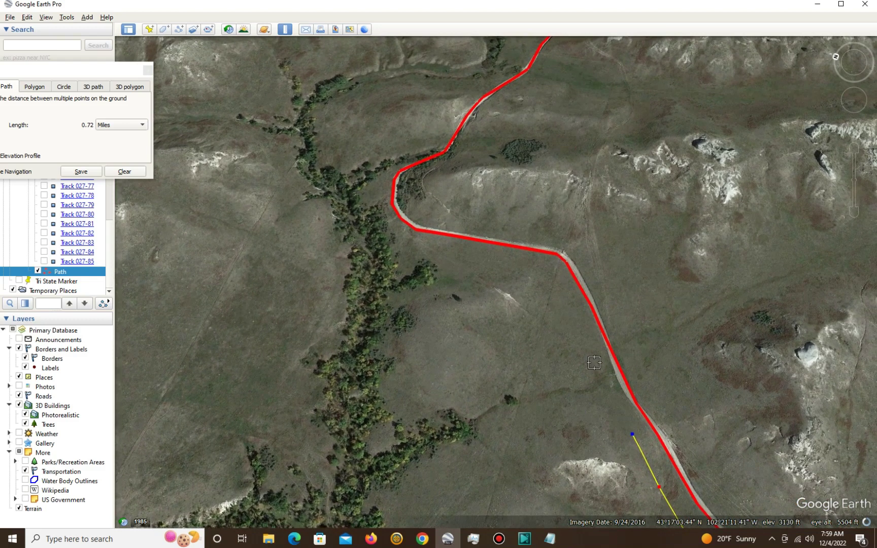
left_click(594, 363)
left_click(572, 311)
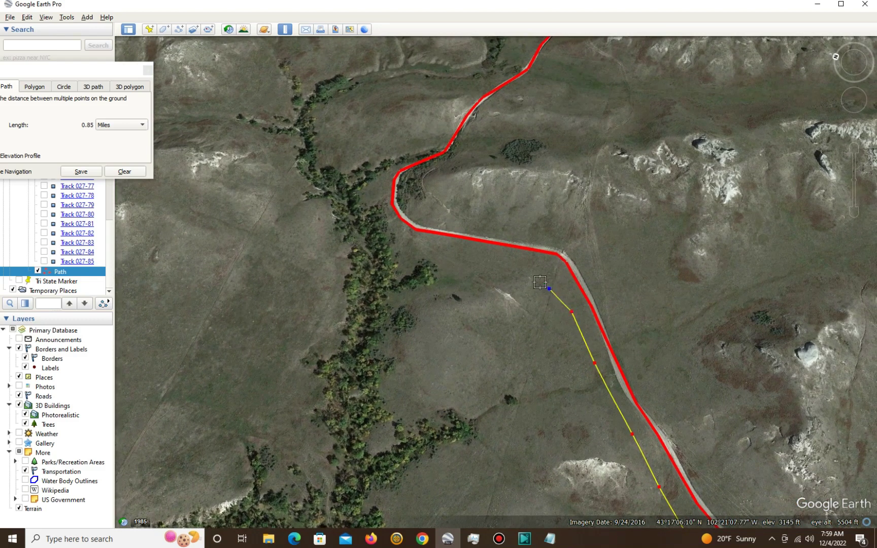
Step: Extend the measured line up the track and around the northward bend
left_click(500, 270)
left_click(477, 262)
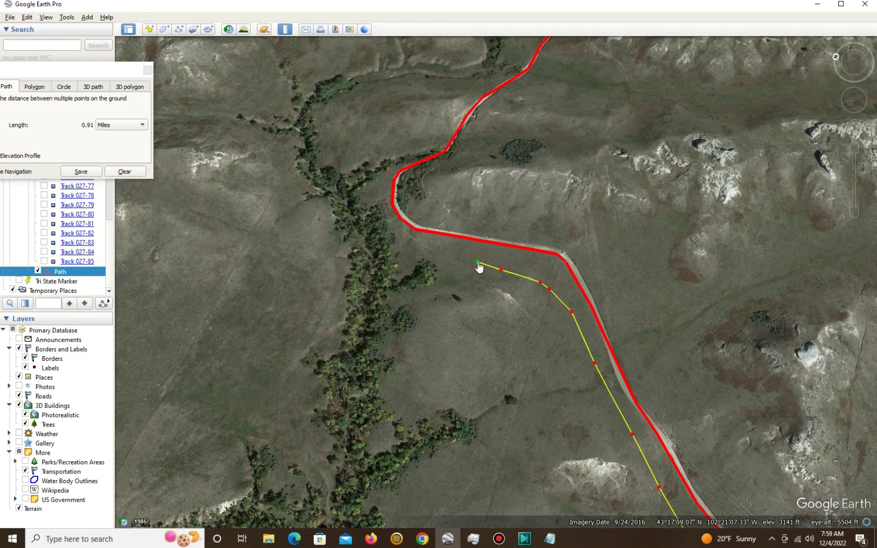
left_click(442, 254)
left_click(412, 247)
left_click(363, 201)
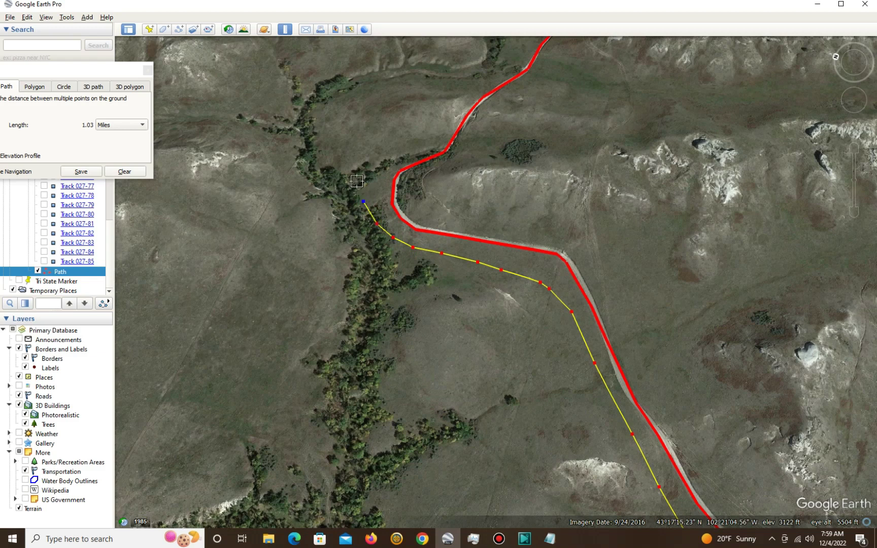
left_click(358, 180)
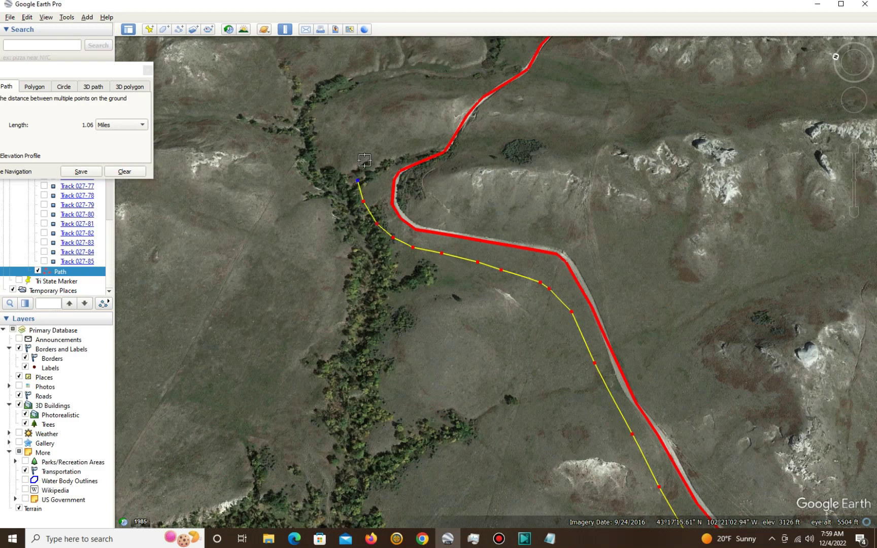
left_click(392, 147)
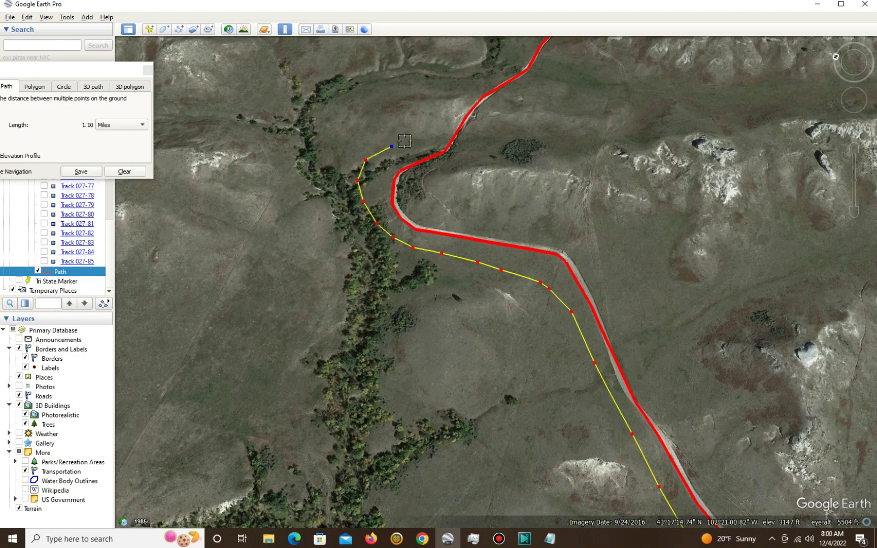
left_click(414, 135)
Step: Continue the Ruler points along the trail's northern and eastward stretches
left_click_drag(501, 163, 446, 335)
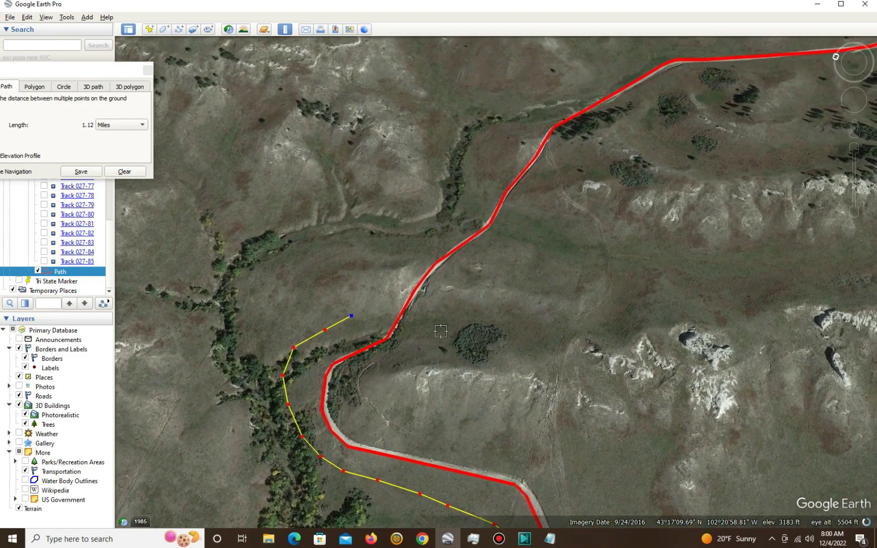
left_click(393, 289)
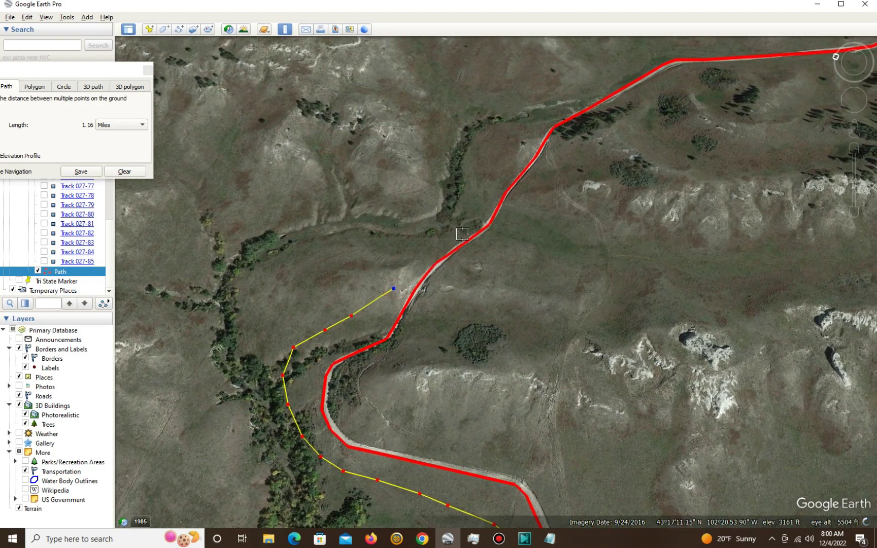
left_click(515, 180)
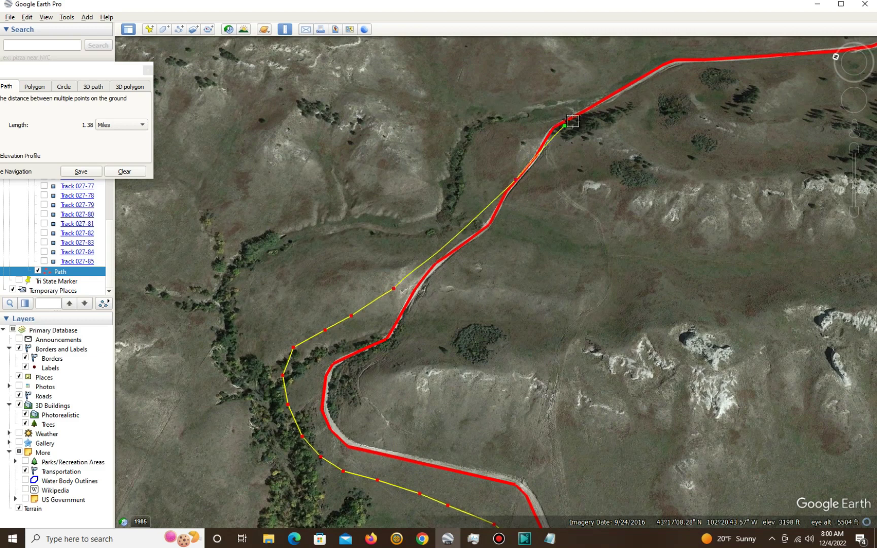
left_click_drag(598, 126, 533, 297)
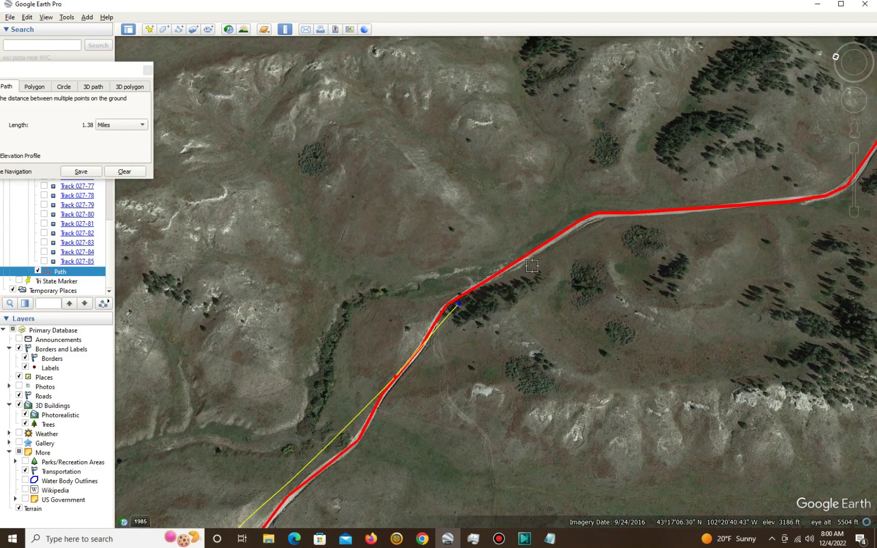
left_click(566, 248)
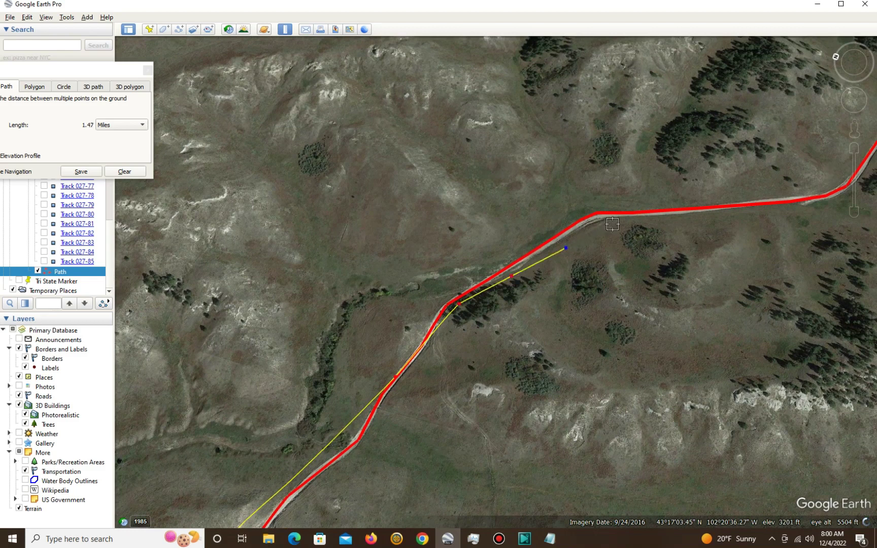
left_click_drag(646, 269, 513, 343)
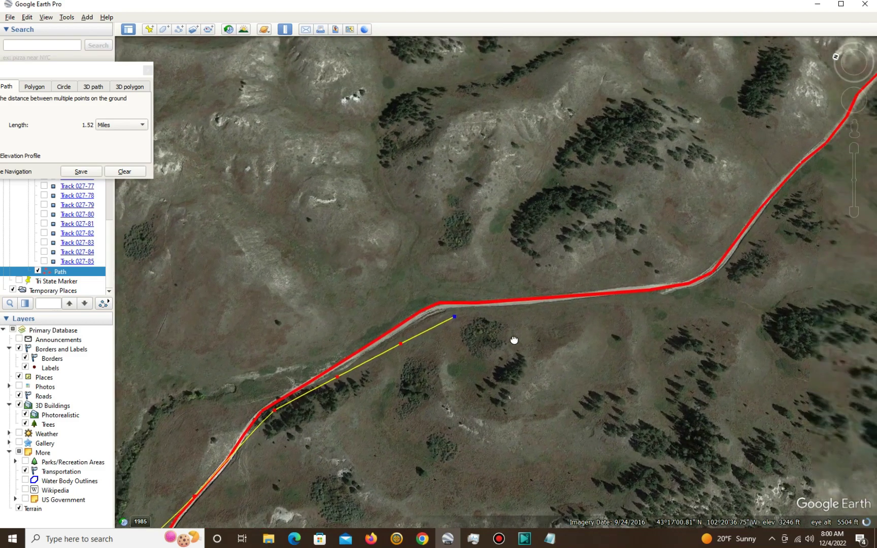
left_click(566, 290)
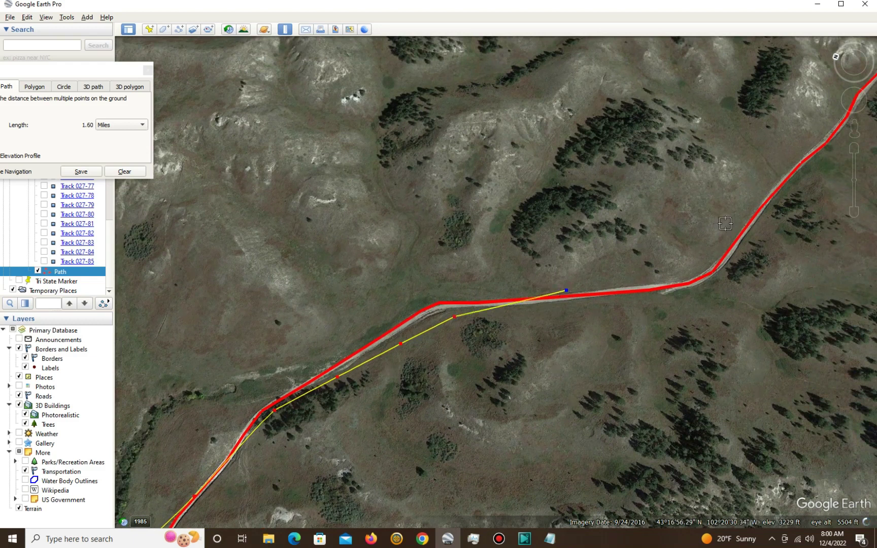
left_click(693, 250)
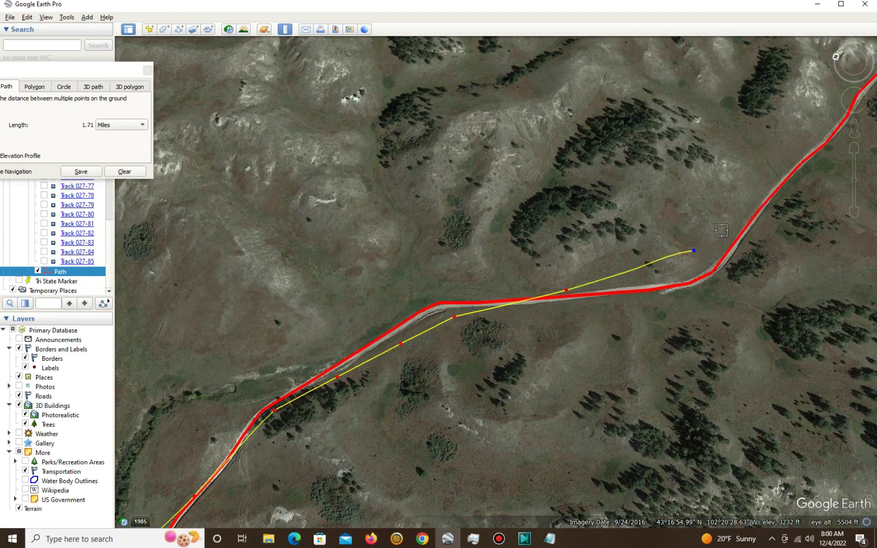
left_click(801, 165)
Step: Add the final points to the trail's end at 2.30 miles and save as a new path
left_click_drag(802, 165, 586, 367)
scroll(587, 367, "down", 2)
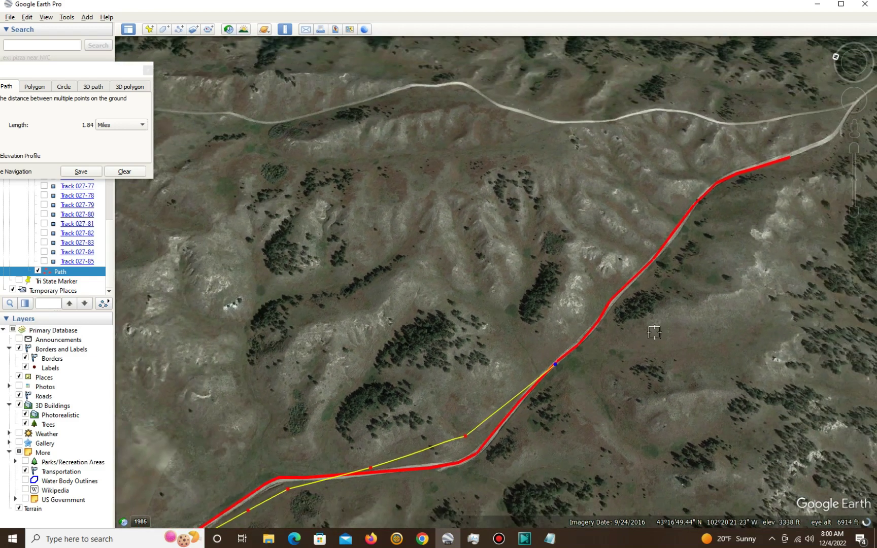
left_click(658, 253)
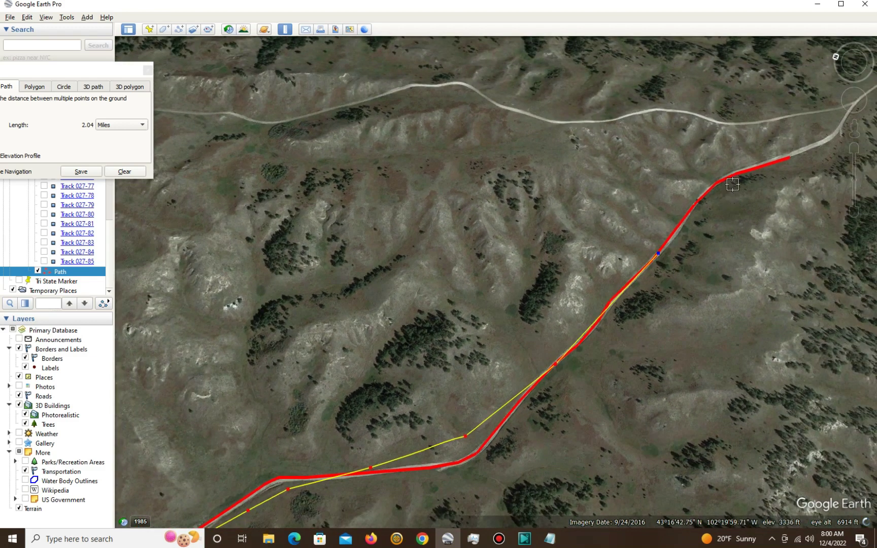
left_click(731, 183)
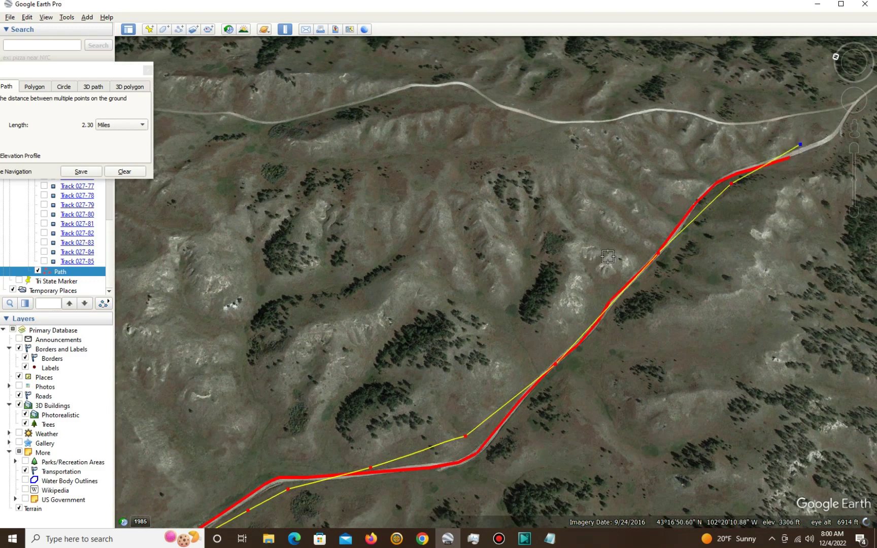
scroll(605, 253, "down", 3)
scroll(606, 253, "down", 3)
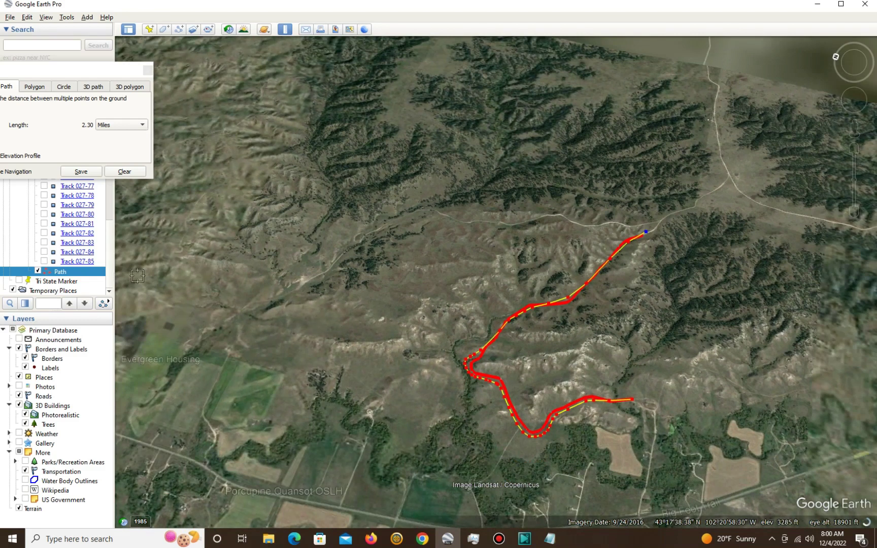
left_click(81, 172)
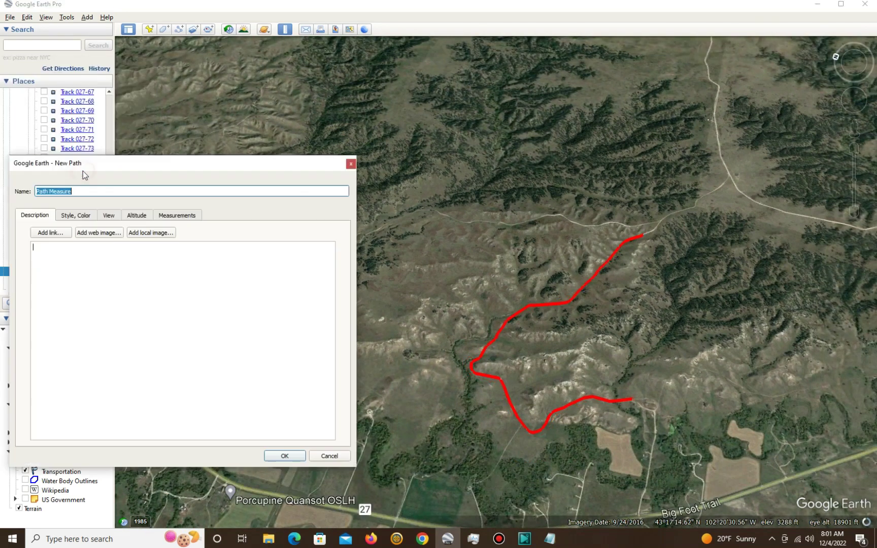
Step: Name the path 'Path Measure one', make its line green, and save it
left_click(88, 187)
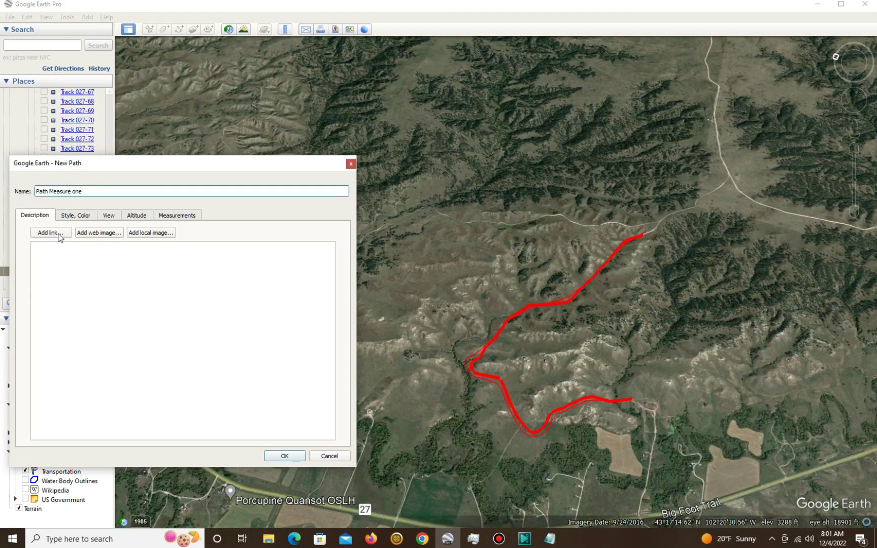
left_click(69, 218)
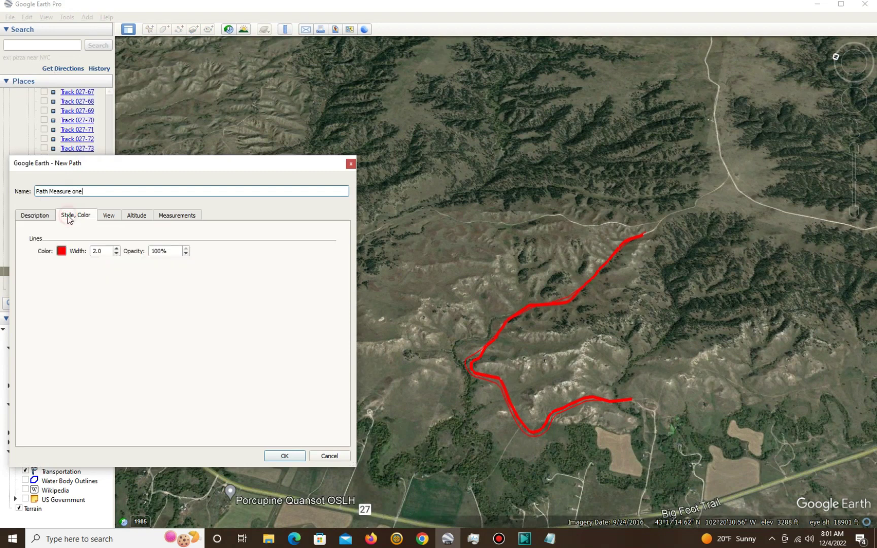
left_click(62, 250)
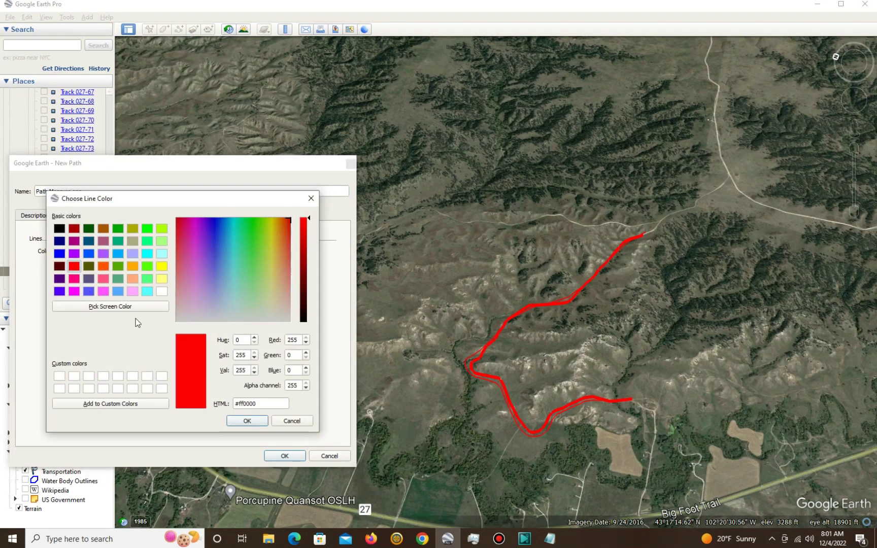
left_click(147, 229)
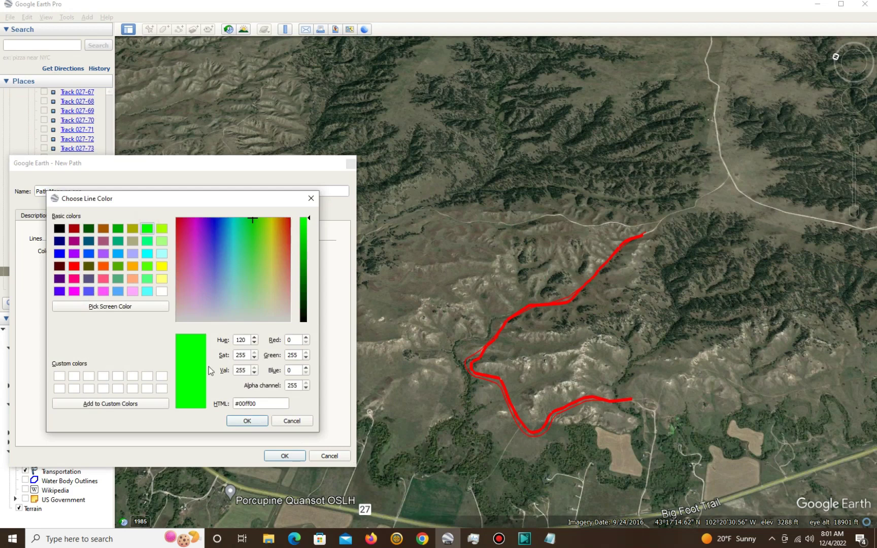
left_click(248, 421)
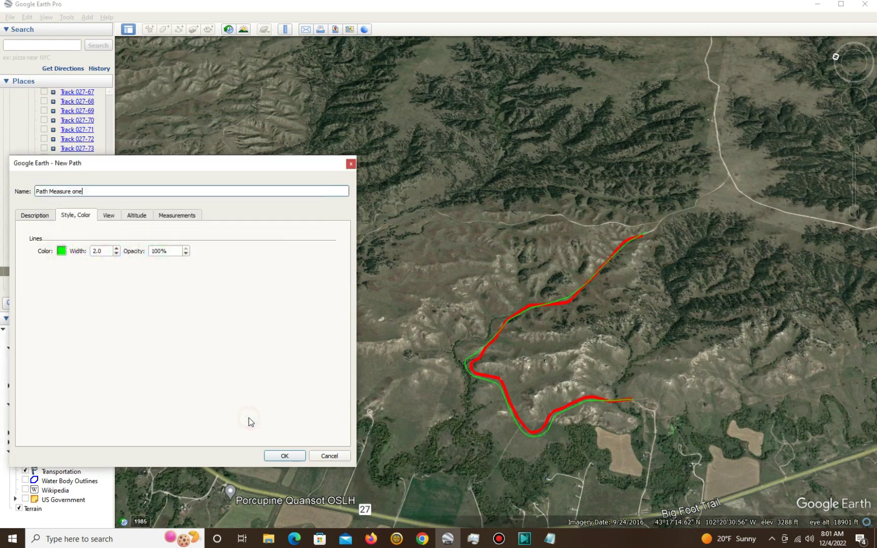
left_click(285, 455)
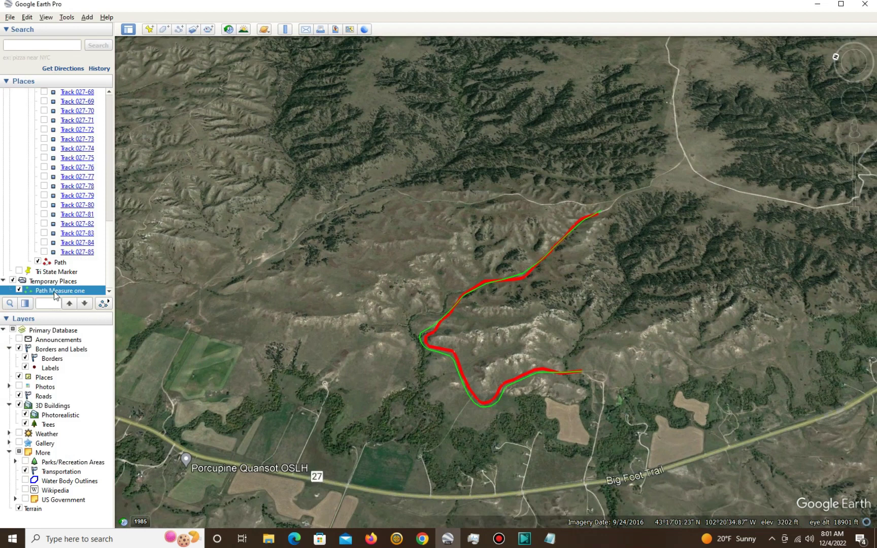
Step: Move Path Measure one into My Places, play its tour to 02:09, then rewind
left_click_drag(55, 295, 76, 273)
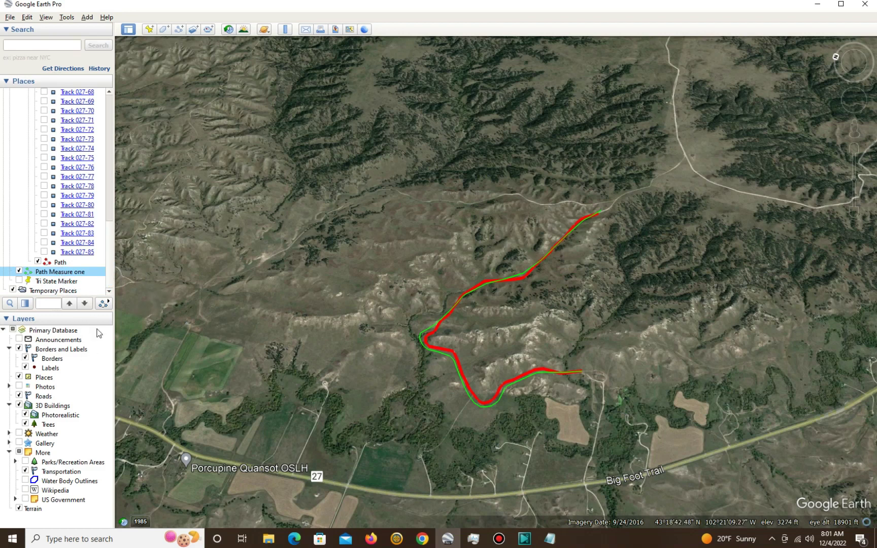
left_click(105, 304)
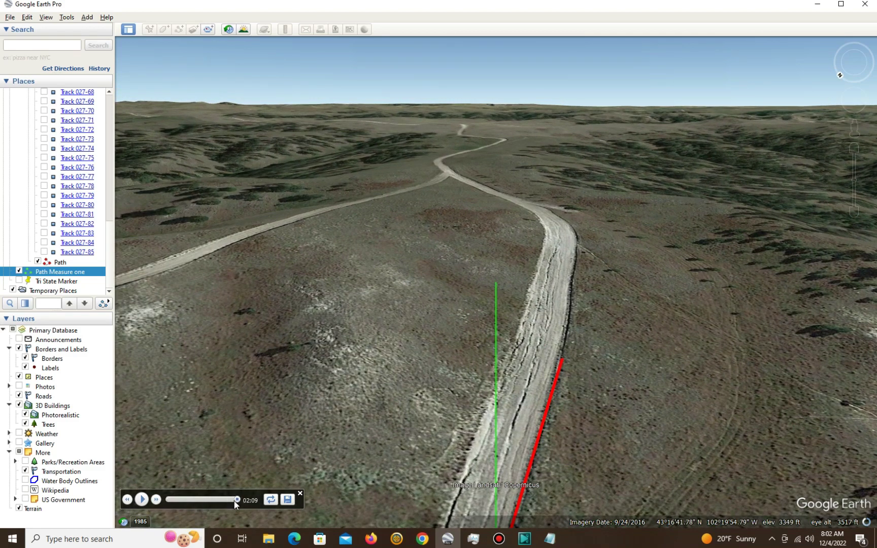
left_click(171, 500)
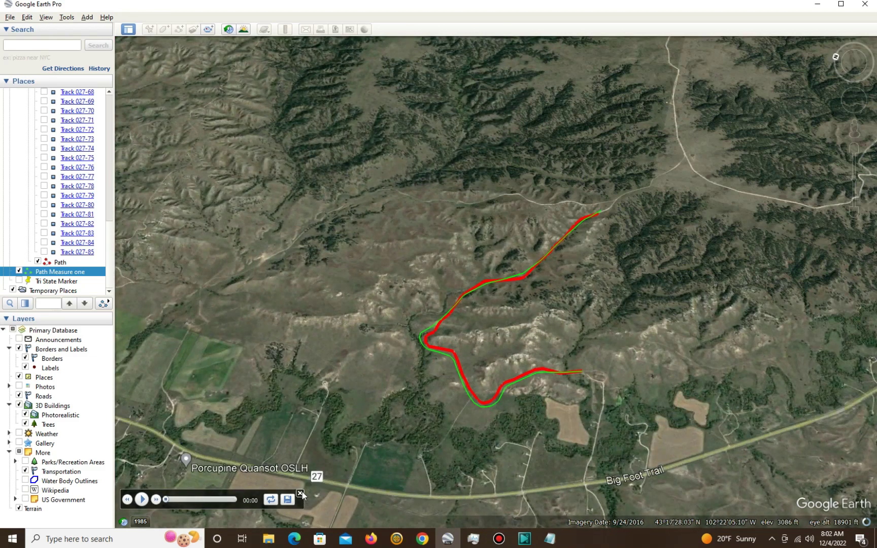
left_click(301, 494)
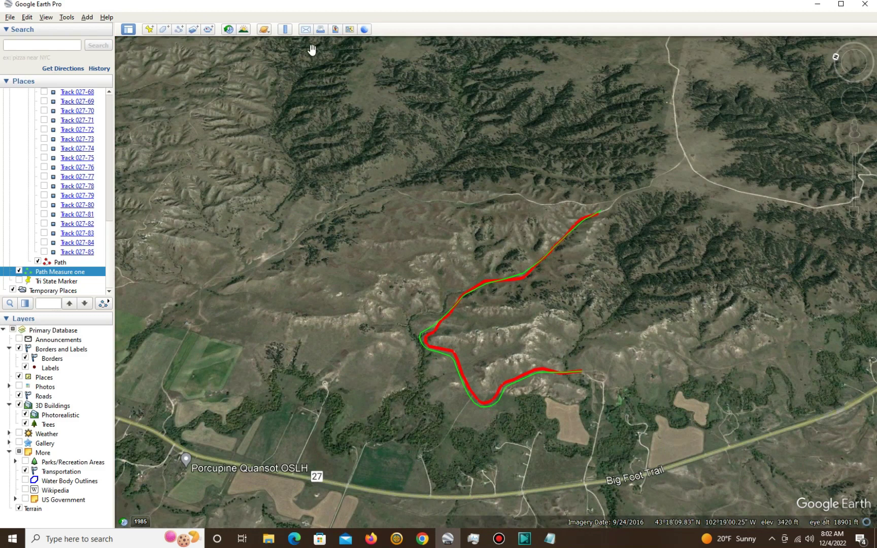
left_click(284, 30)
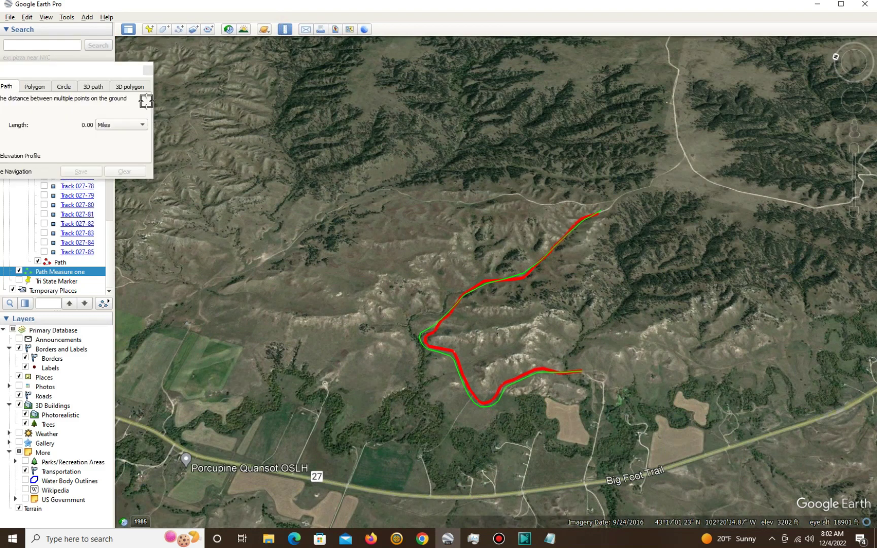
left_click_drag(49, 77, 115, 69)
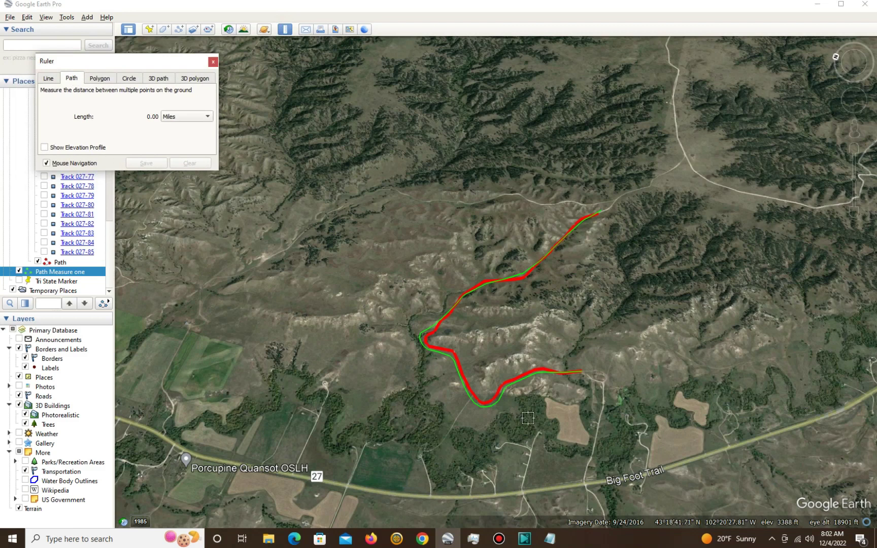
scroll(568, 355, "up", 3)
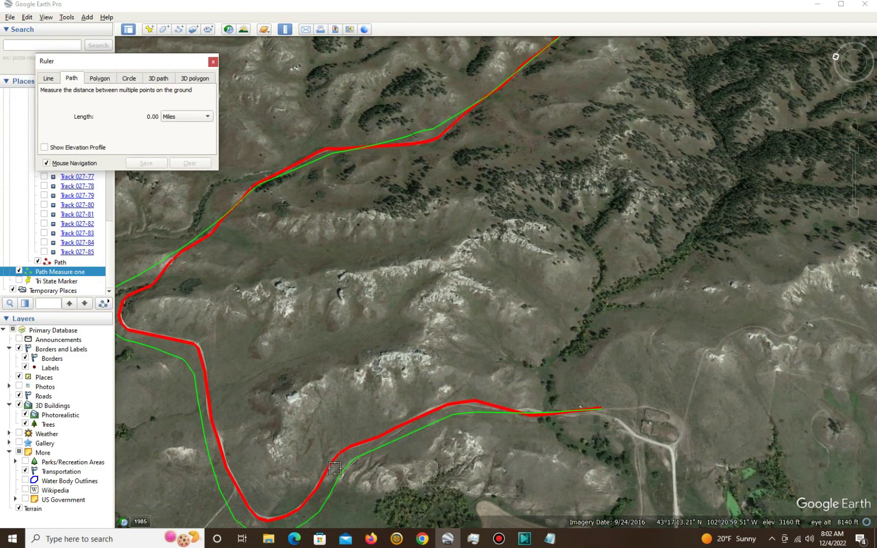
left_click_drag(446, 451, 490, 430)
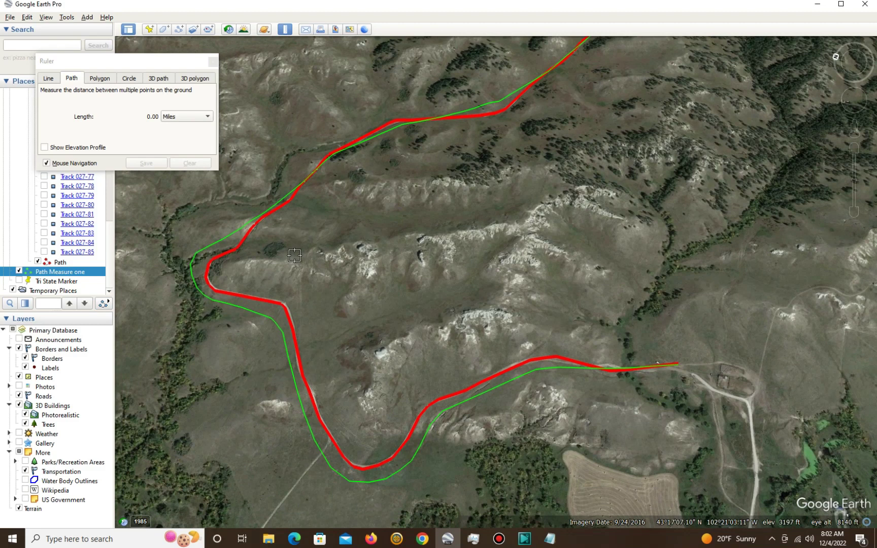
left_click(341, 245)
left_click_drag(344, 260, 369, 325)
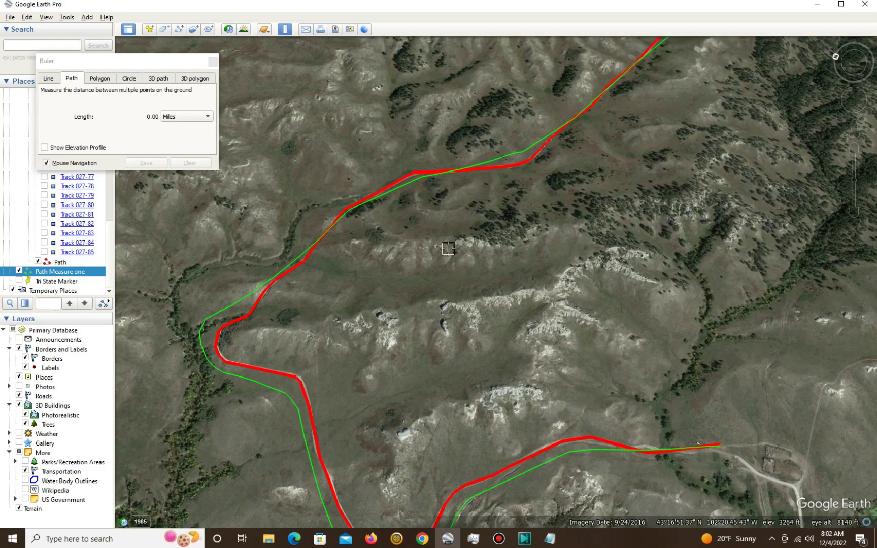
scroll(396, 259, "down", 3)
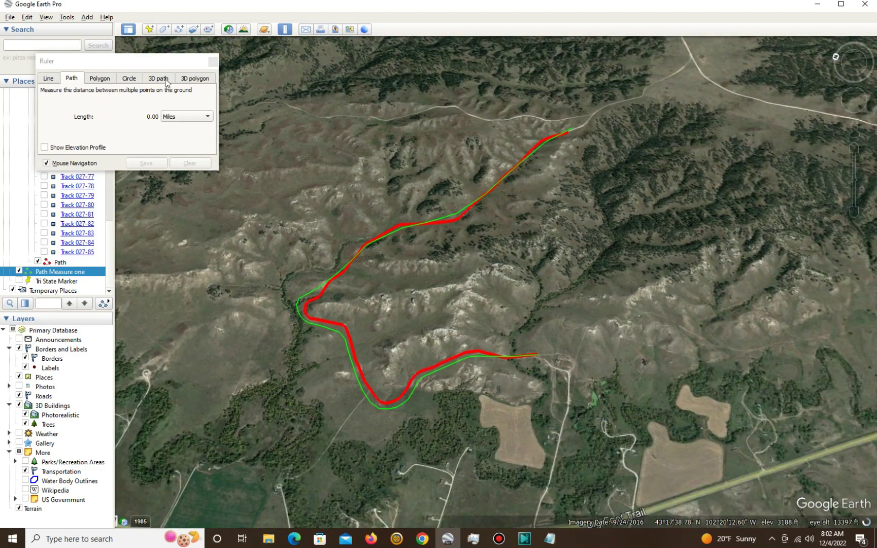
left_click(213, 62)
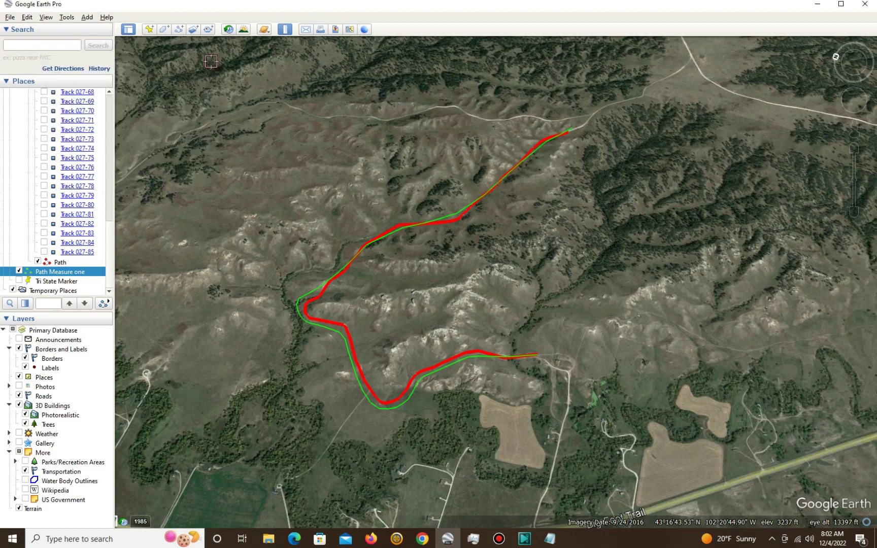
Step: Zoom out from the trail until North America fills the view
scroll(375, 210, "down", 2)
scroll(376, 208, "down", 5)
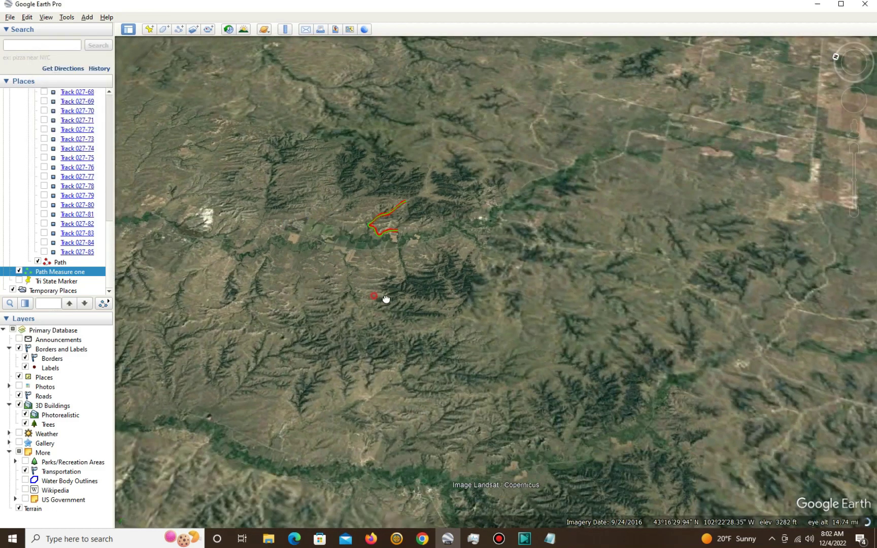
left_click_drag(386, 298, 442, 308)
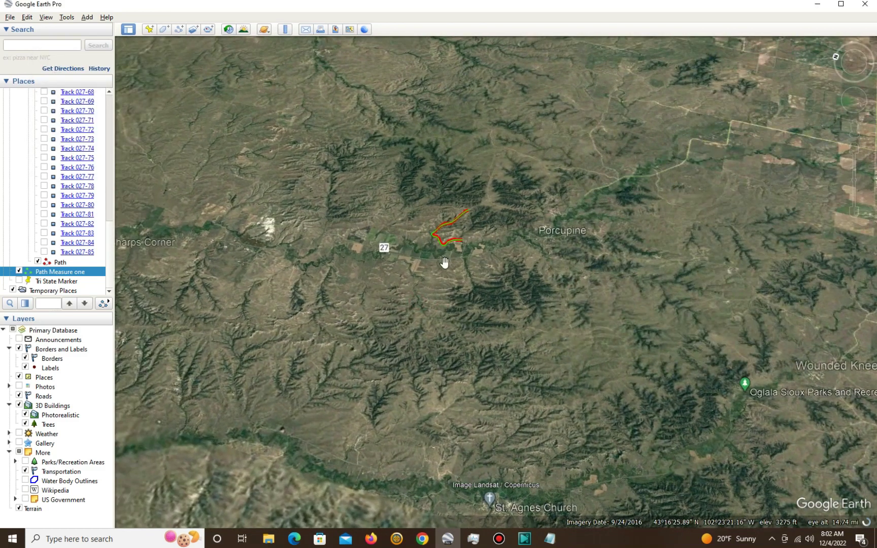
scroll(449, 258, "down", 4)
scroll(451, 259, "down", 5)
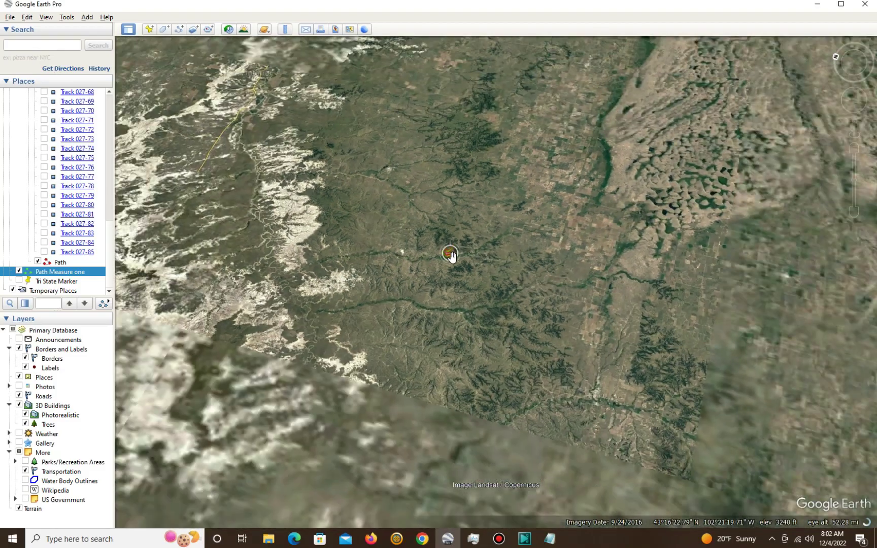
scroll(453, 254, "down", 5)
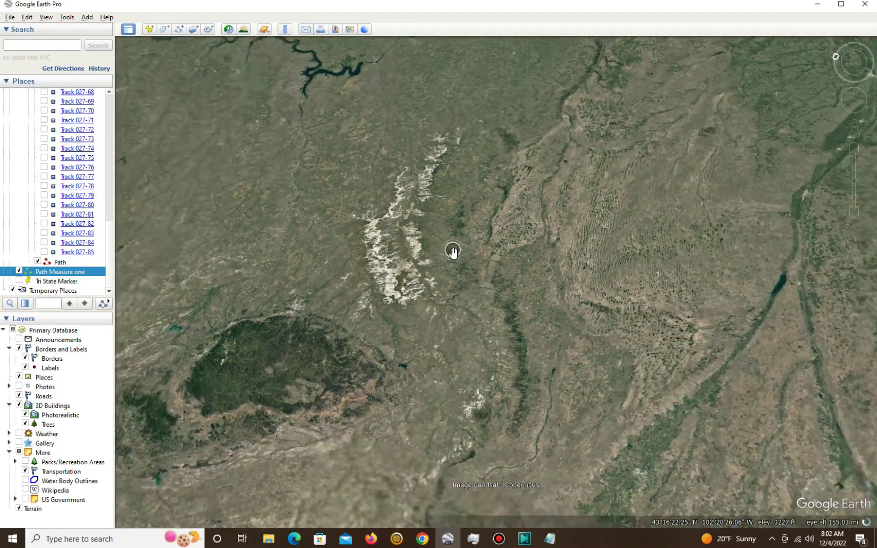
scroll(453, 254, "down", 5)
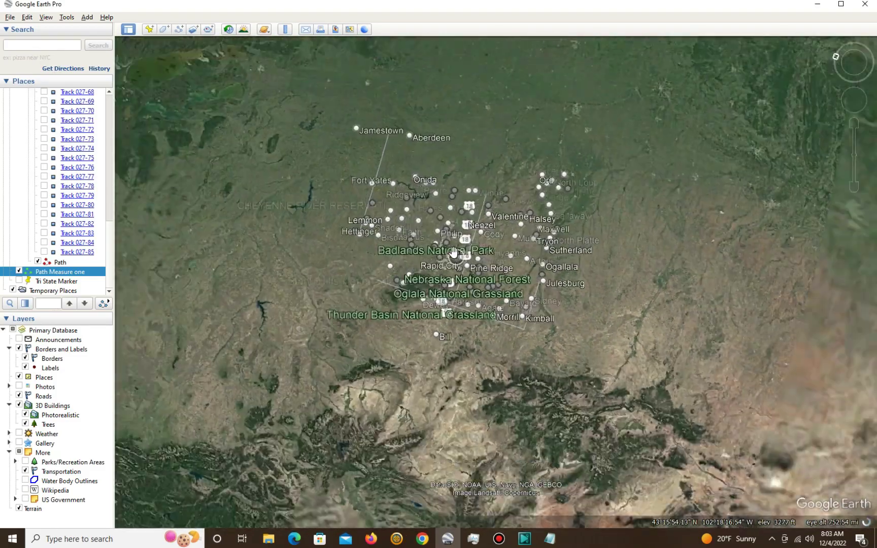
Step: Reapply the Touring options (tilt 75°, range 170 m, speed 68.2) and close them
left_click(67, 16)
left_click(84, 105)
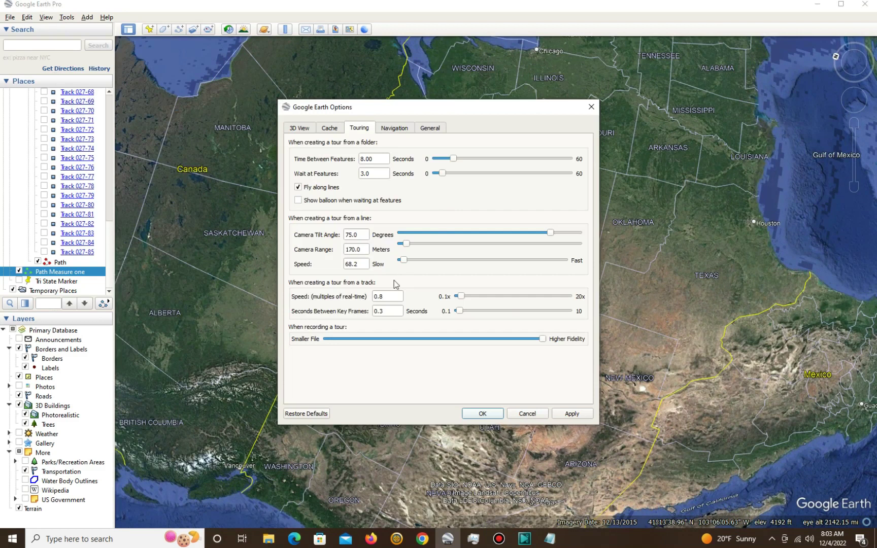
left_click(576, 415)
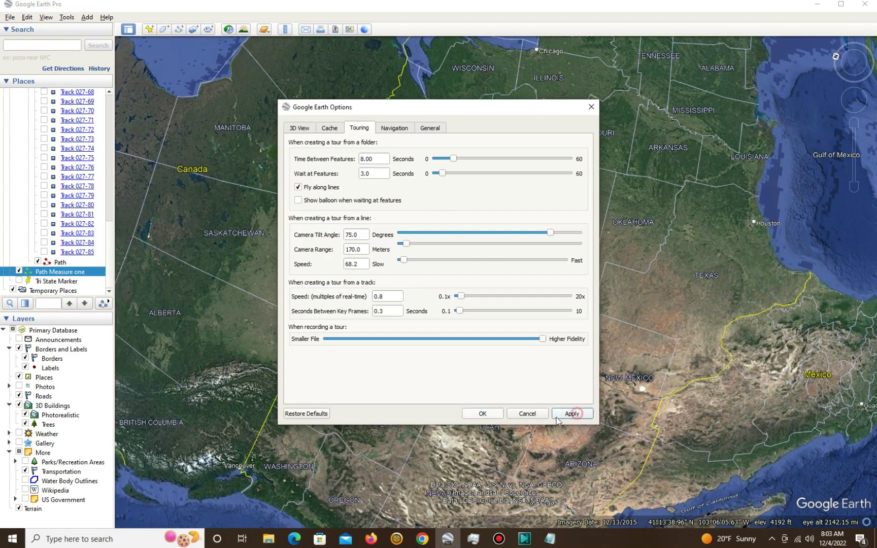
left_click(482, 414)
scroll(579, 224, "down", 3)
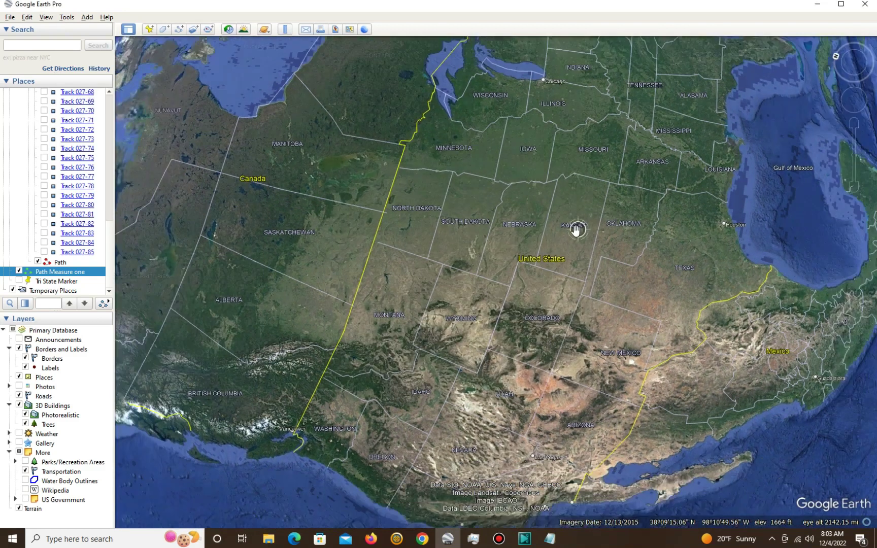
Step: Zoom out to the full globe, reset it north-up, and nudge North America into view
scroll(575, 231, "down", 3)
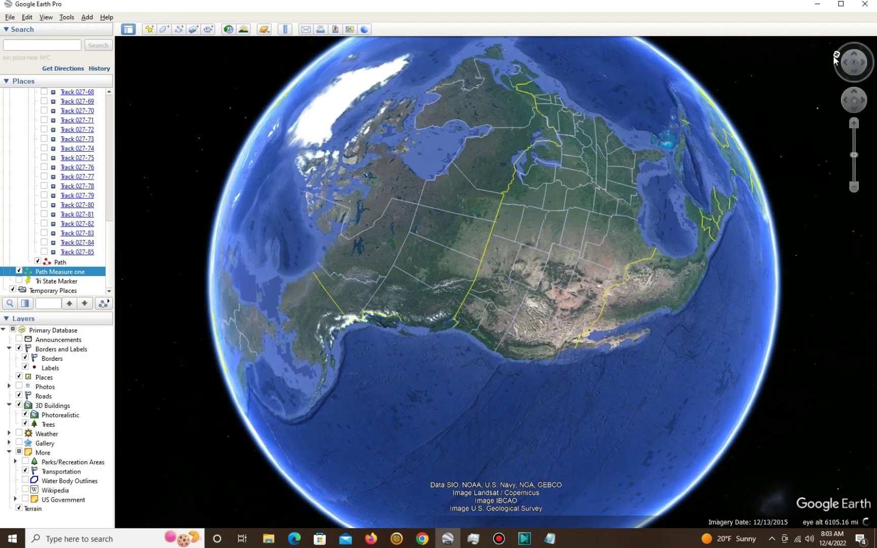
left_click(851, 44)
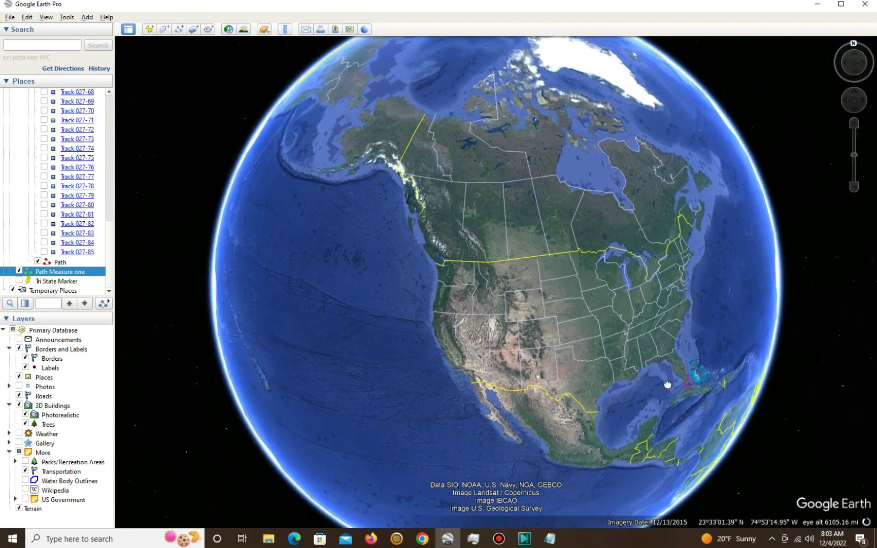
left_click_drag(666, 383, 608, 366)
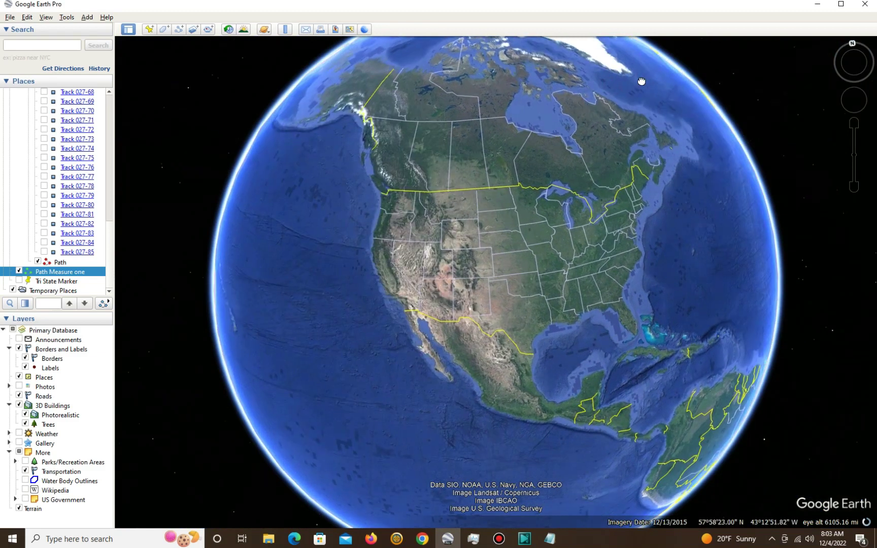
scroll(676, 463, "down", 5)
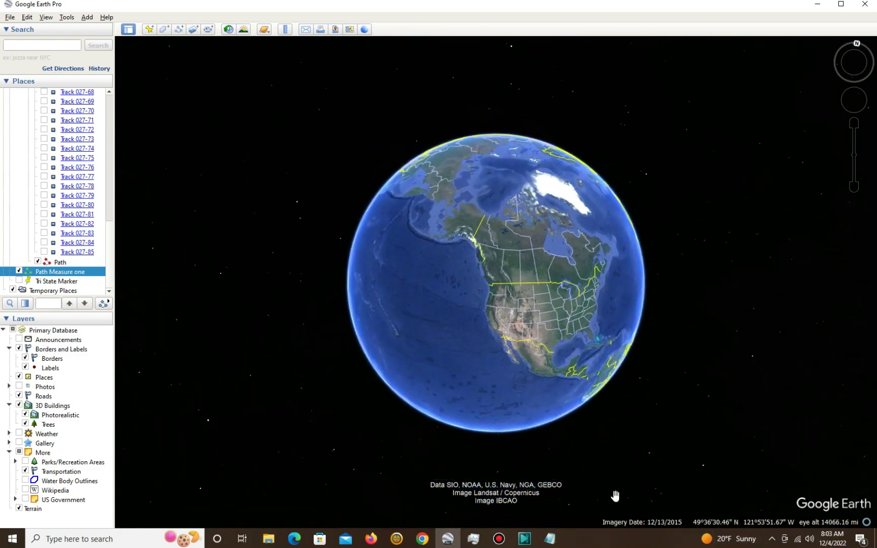
left_click_drag(528, 423, 484, 406)
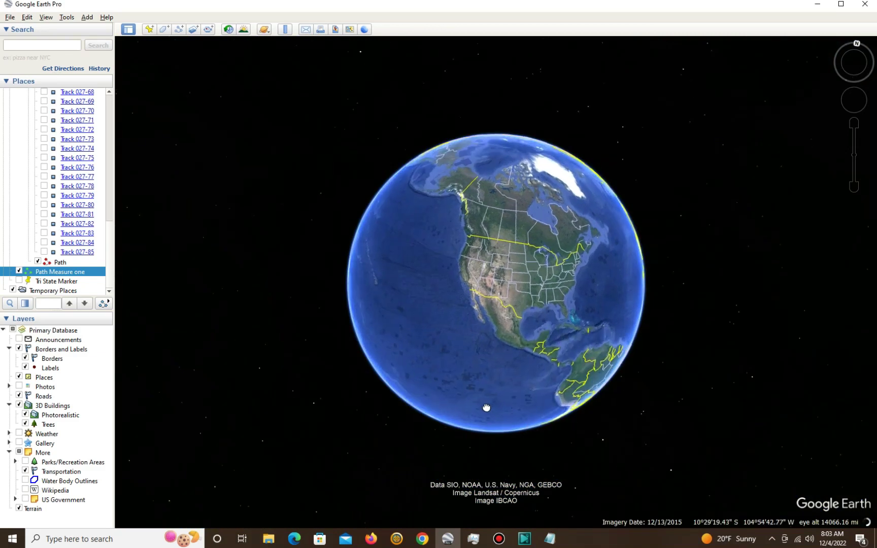
left_click_drag(415, 240, 402, 244)
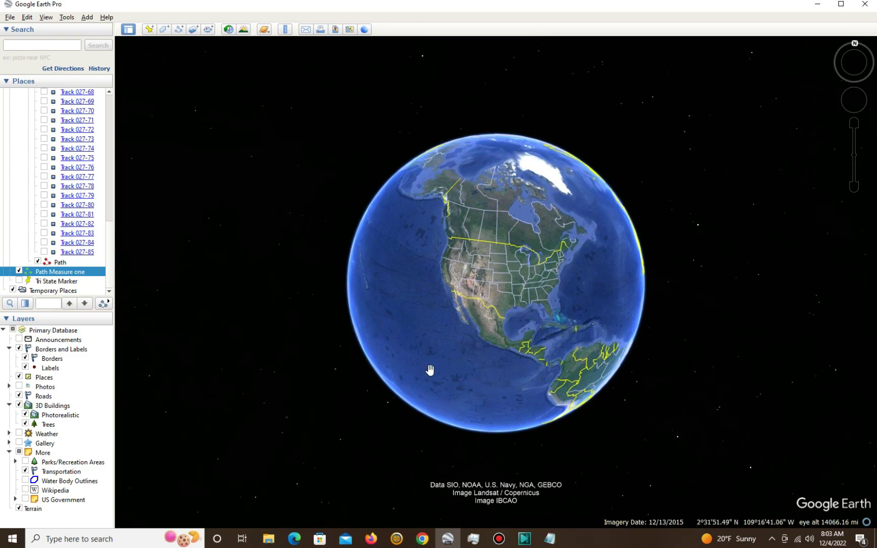
left_click_drag(555, 181, 541, 176)
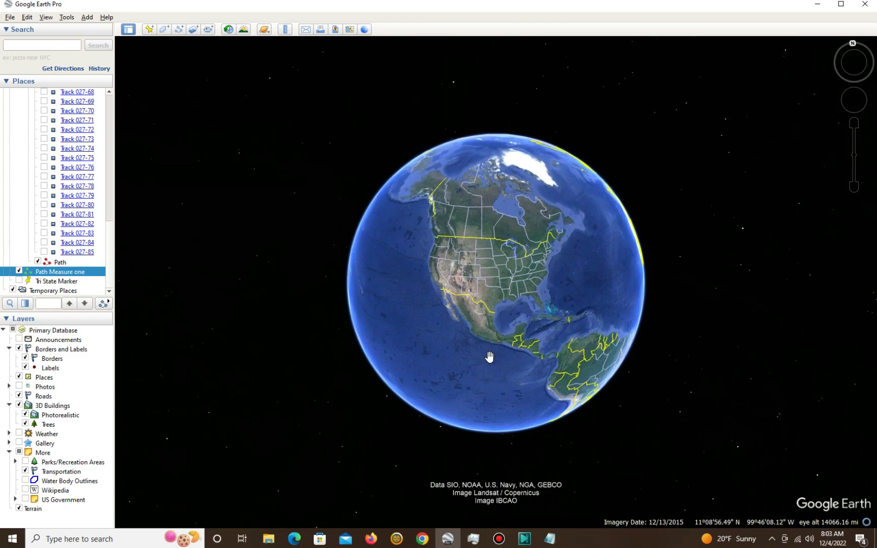
scroll(490, 357, "down", 3)
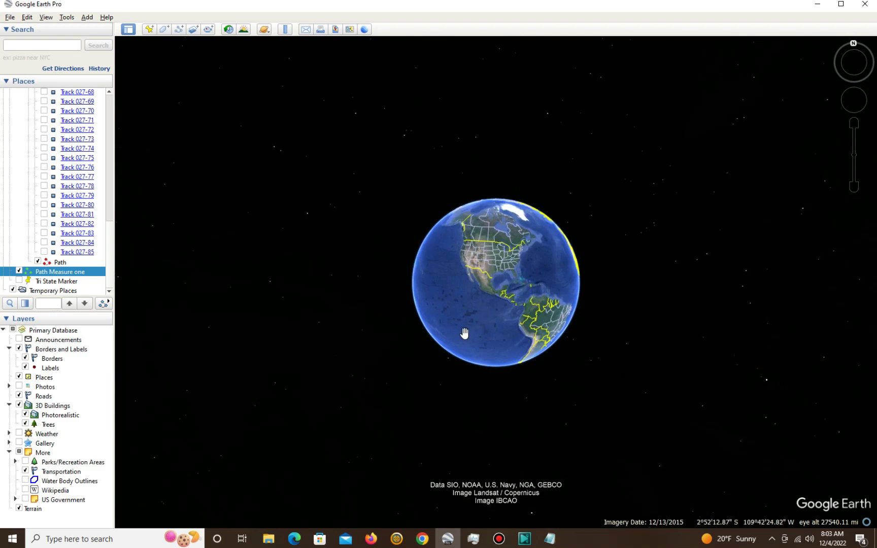
Step: Spin the globe around and settle it with North America centred and upright
left_click_drag(510, 236, 332, 420)
left_click_drag(486, 287, 386, 354)
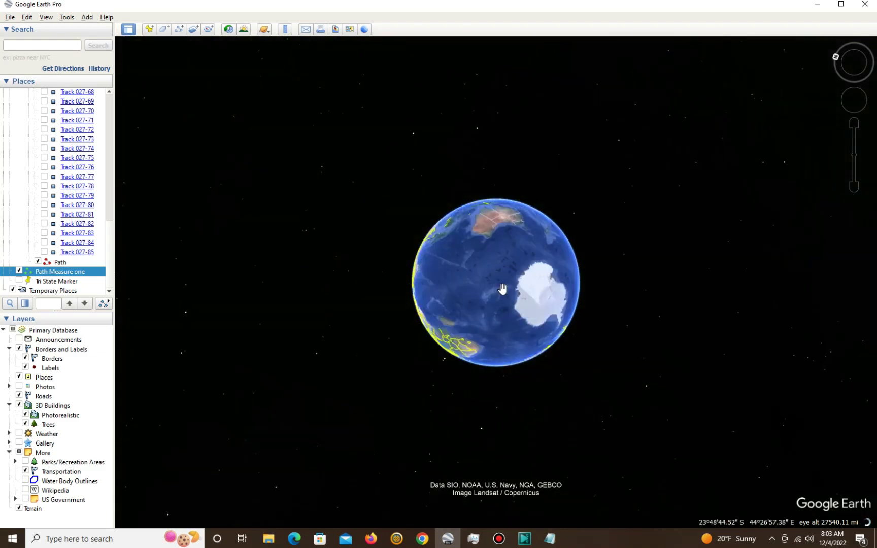
left_click_drag(503, 289, 401, 290)
left_click_drag(507, 274, 309, 270)
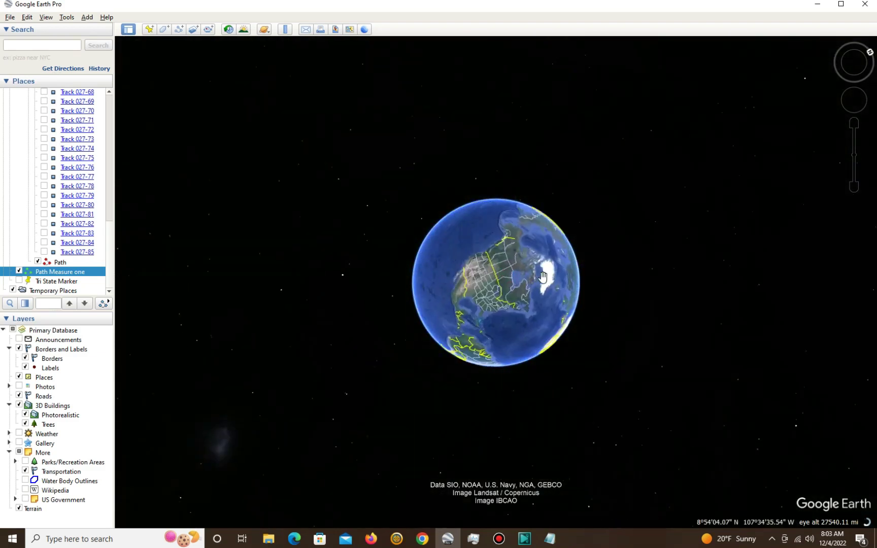
left_click_drag(542, 276, 518, 275)
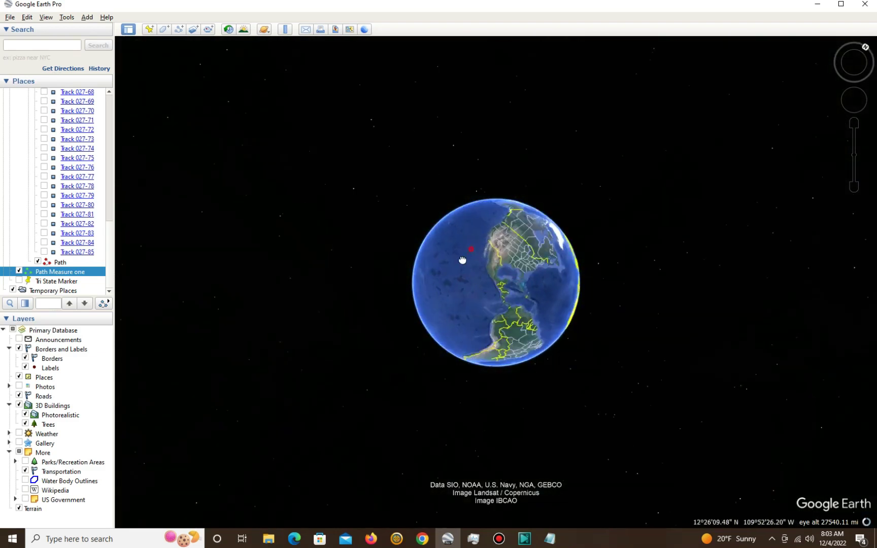
left_click_drag(462, 260, 456, 297)
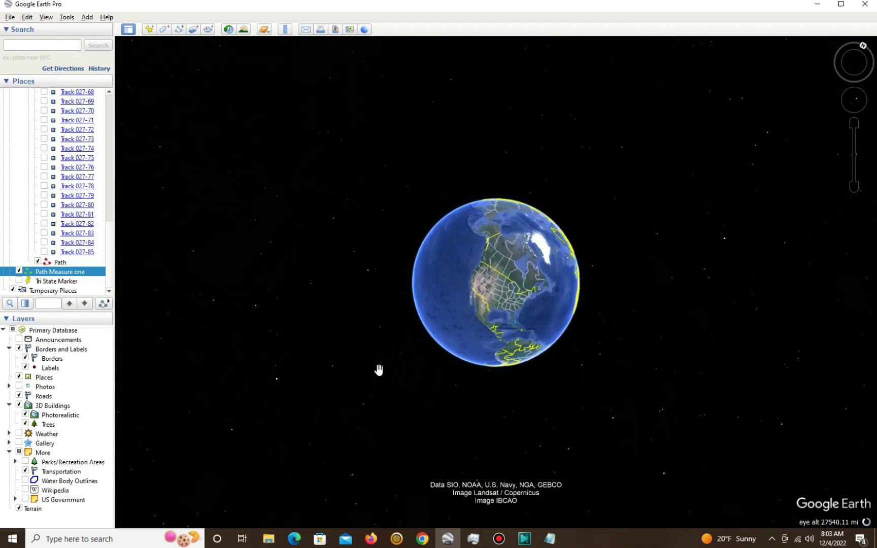